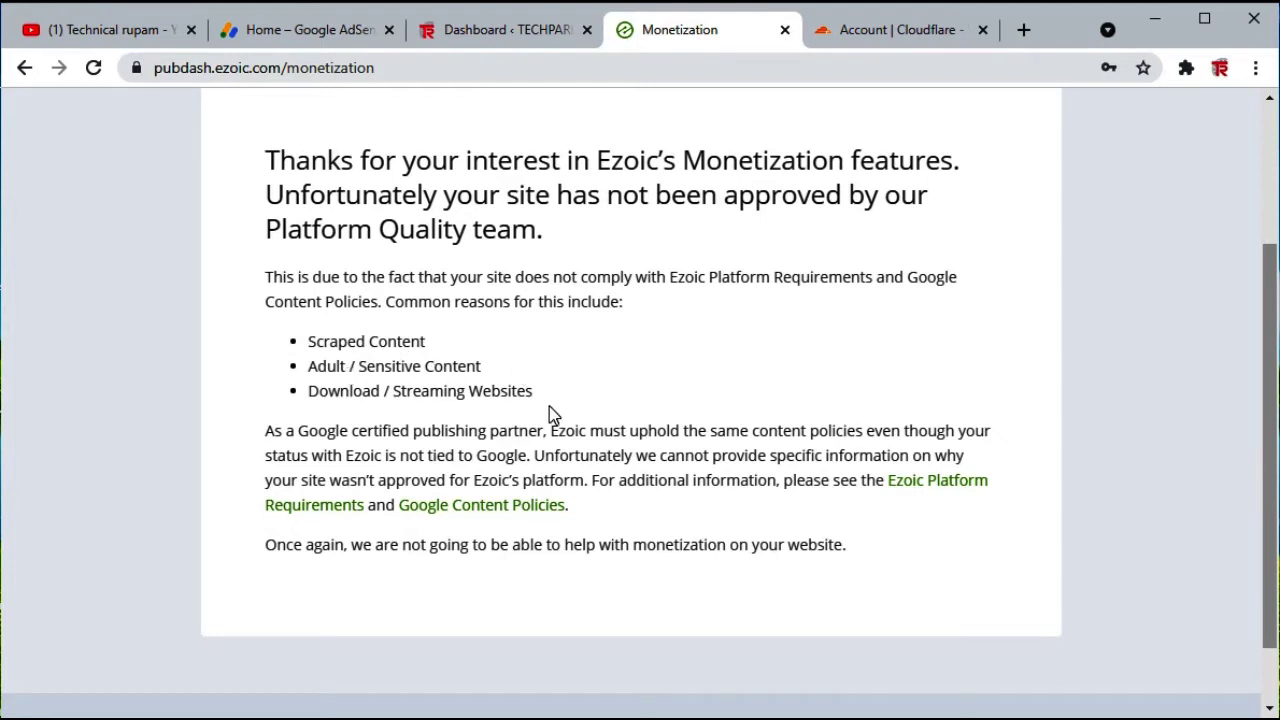
- Review Ezoic's monetization notice for techparimal.com, and look over the site's WordPress dashboard and the Cloudflare account's site list
scroll(678, 376, "up", 1)
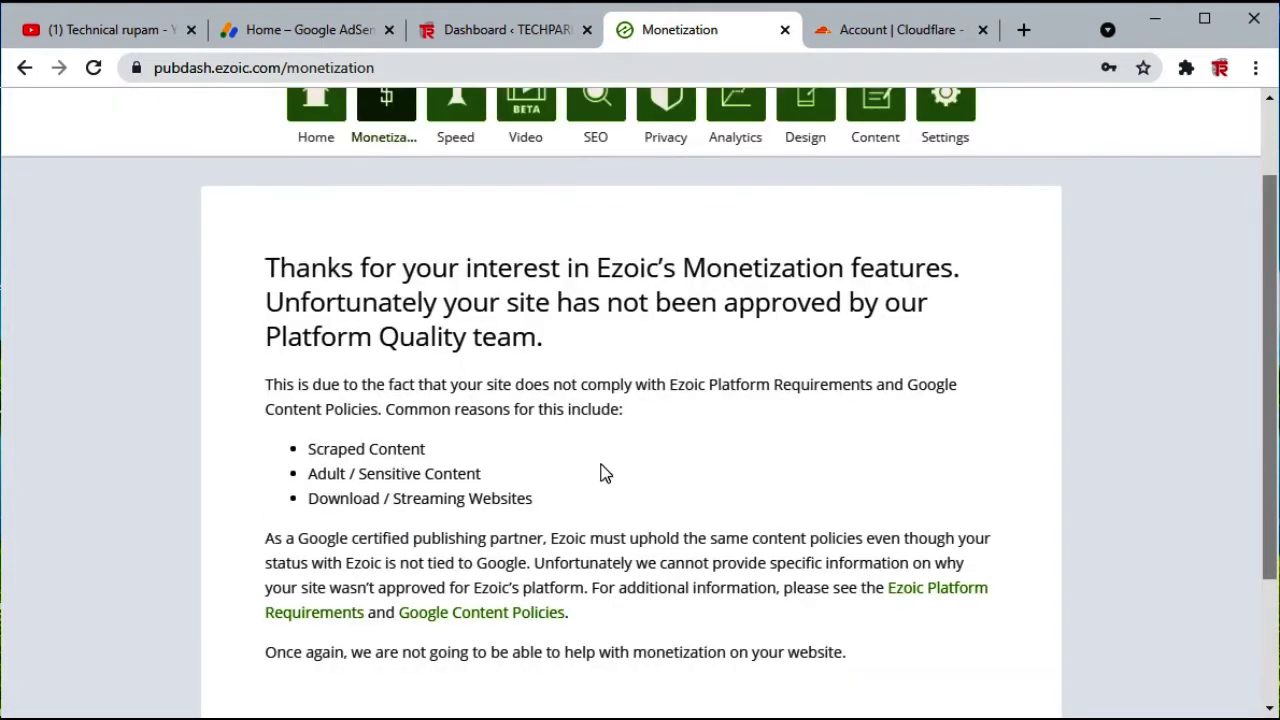
scroll(605, 457, "up", 1)
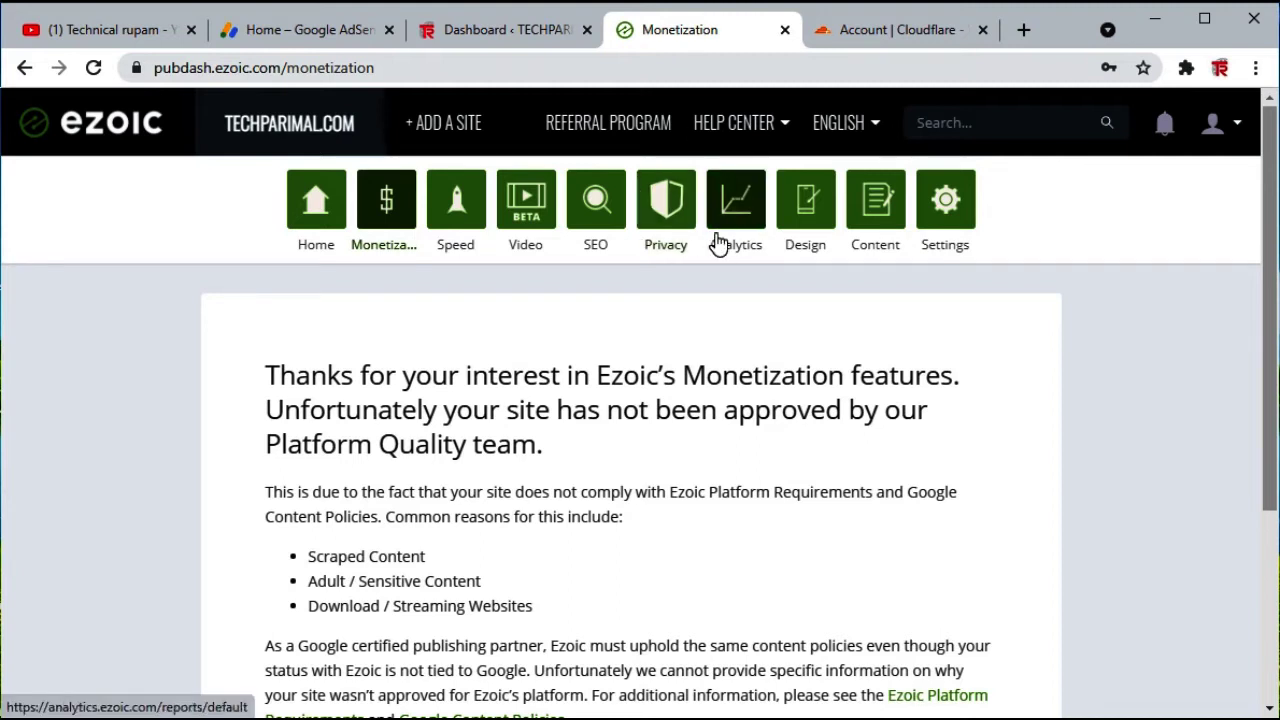
left_click(310, 30)
left_click(495, 30)
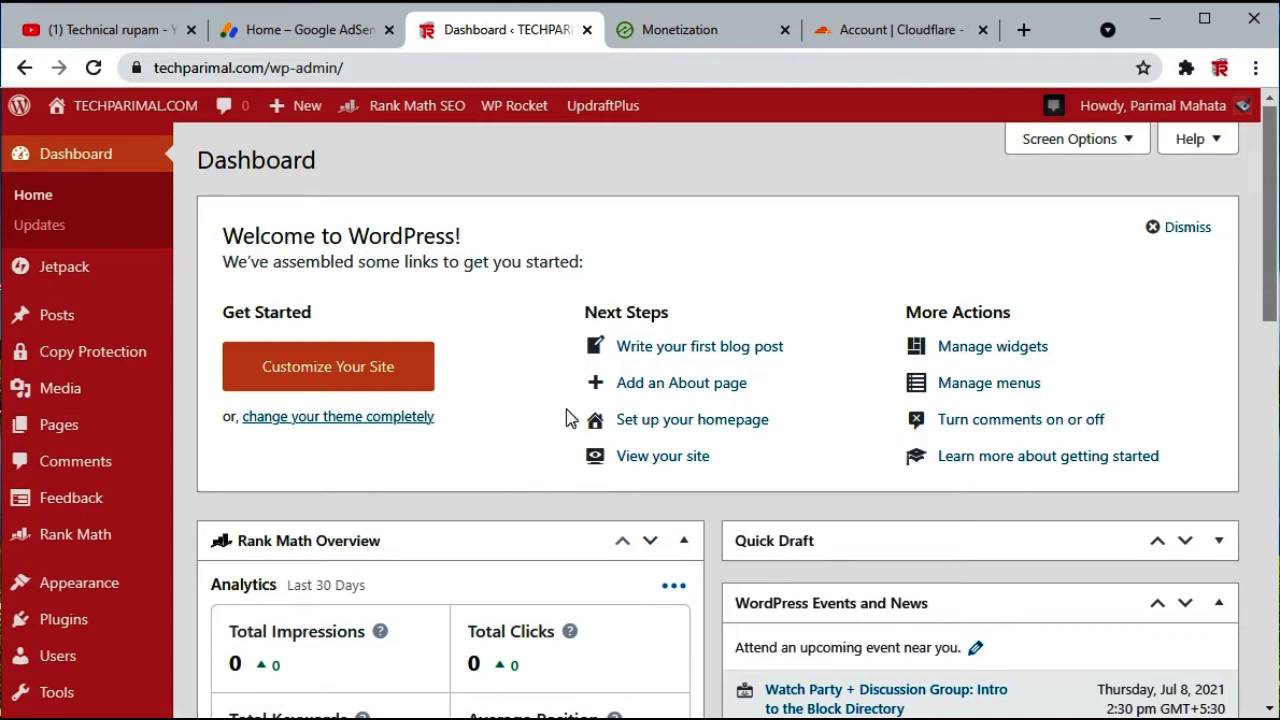
left_click(694, 32)
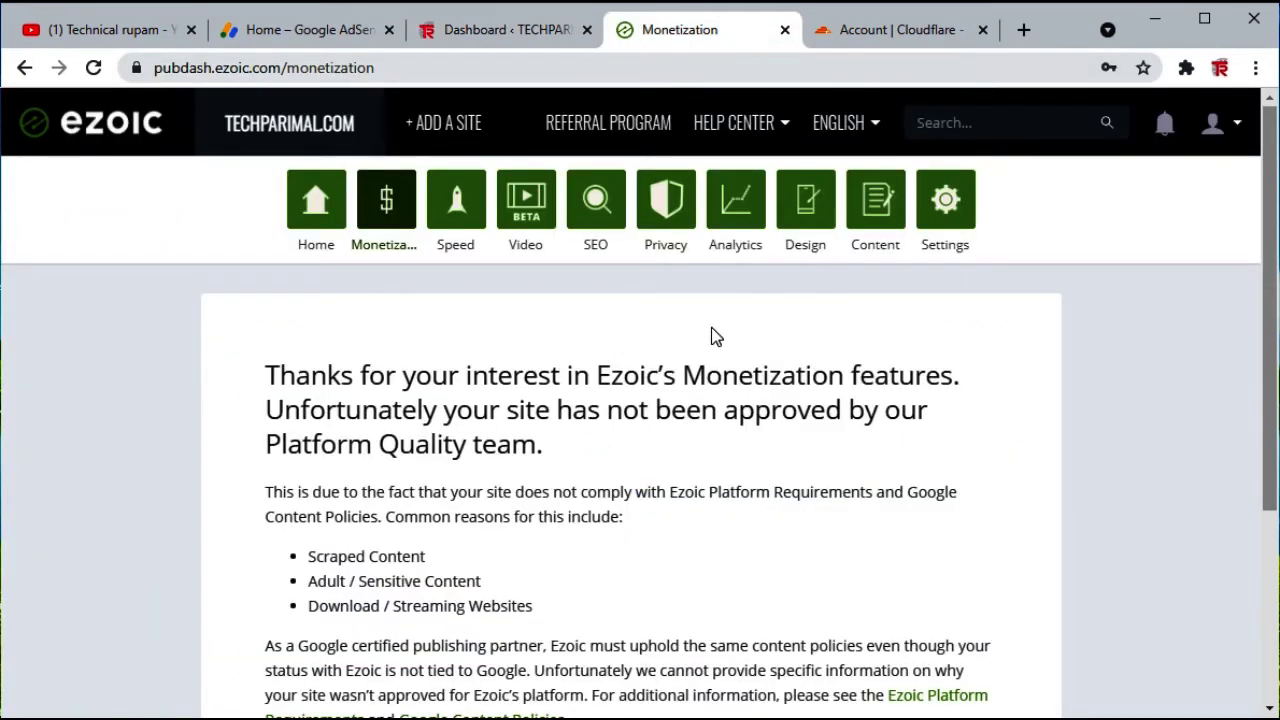
left_click(920, 30)
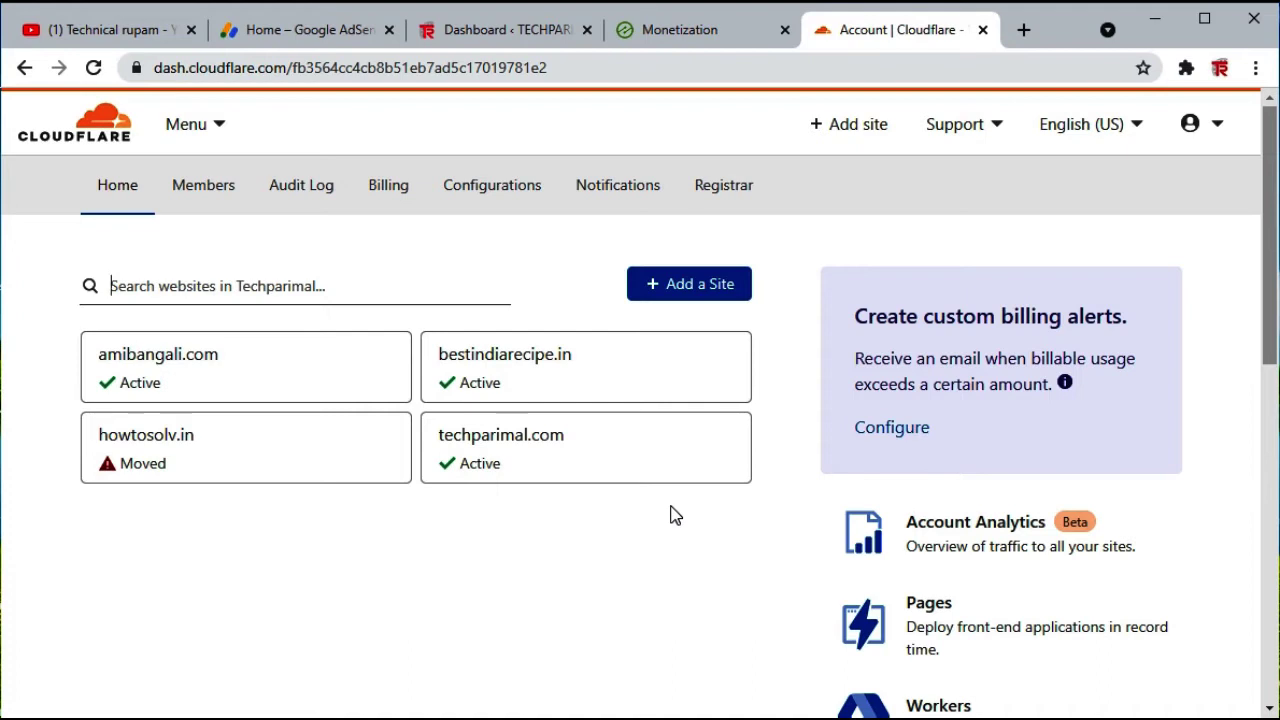
- Switch to Google AdSense and check which third parties and platforms are connected in the account's access and authorization settings
left_click(296, 36)
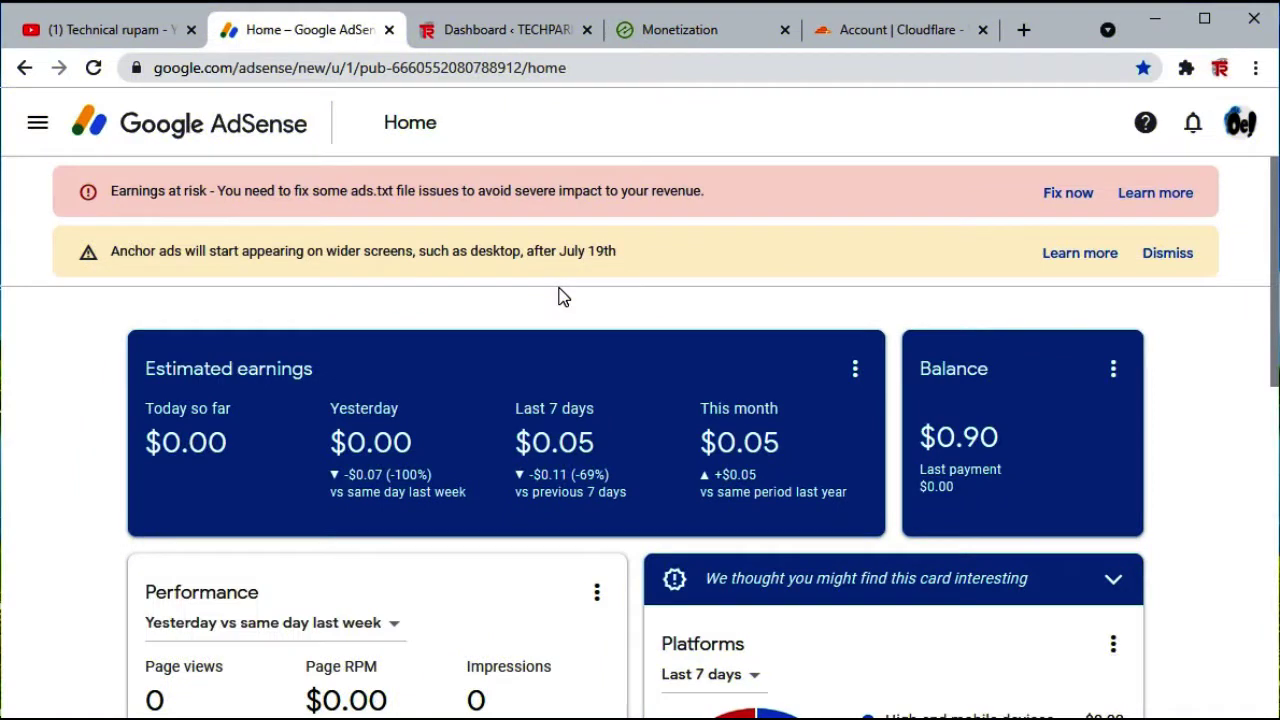
scroll(557, 286, "down", 3)
scroll(561, 288, "up", 3)
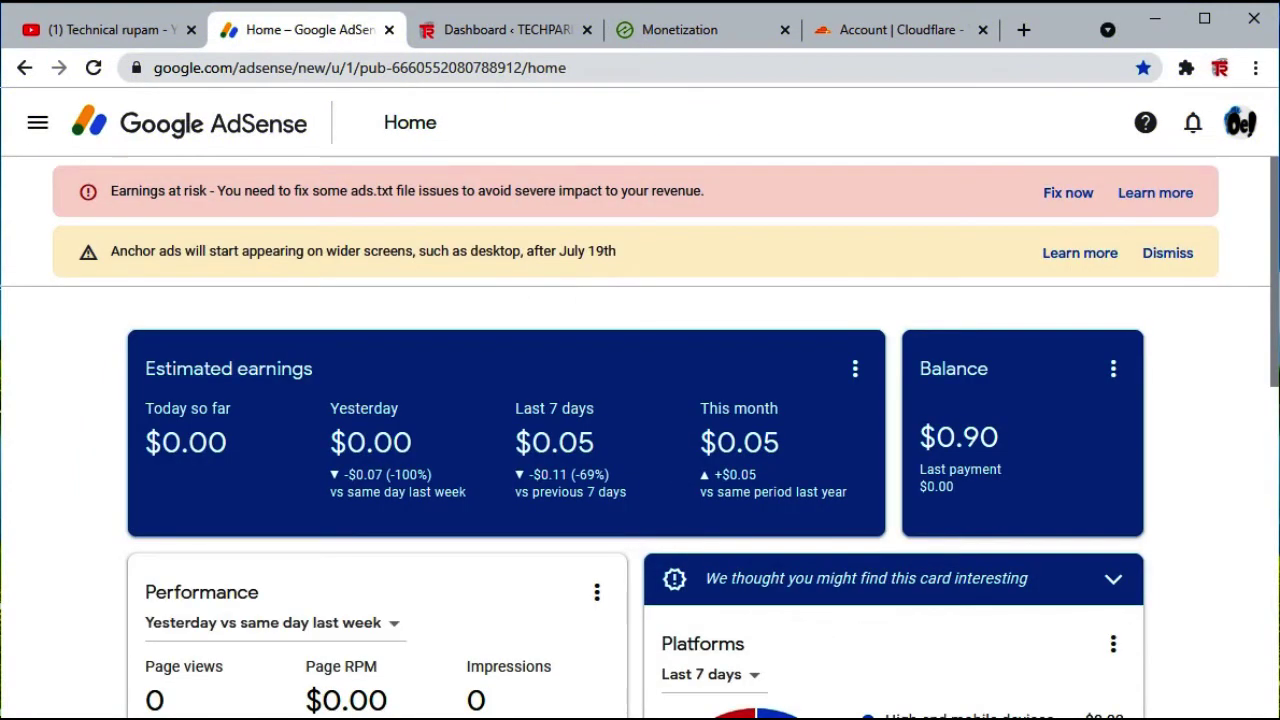
left_click(37, 130)
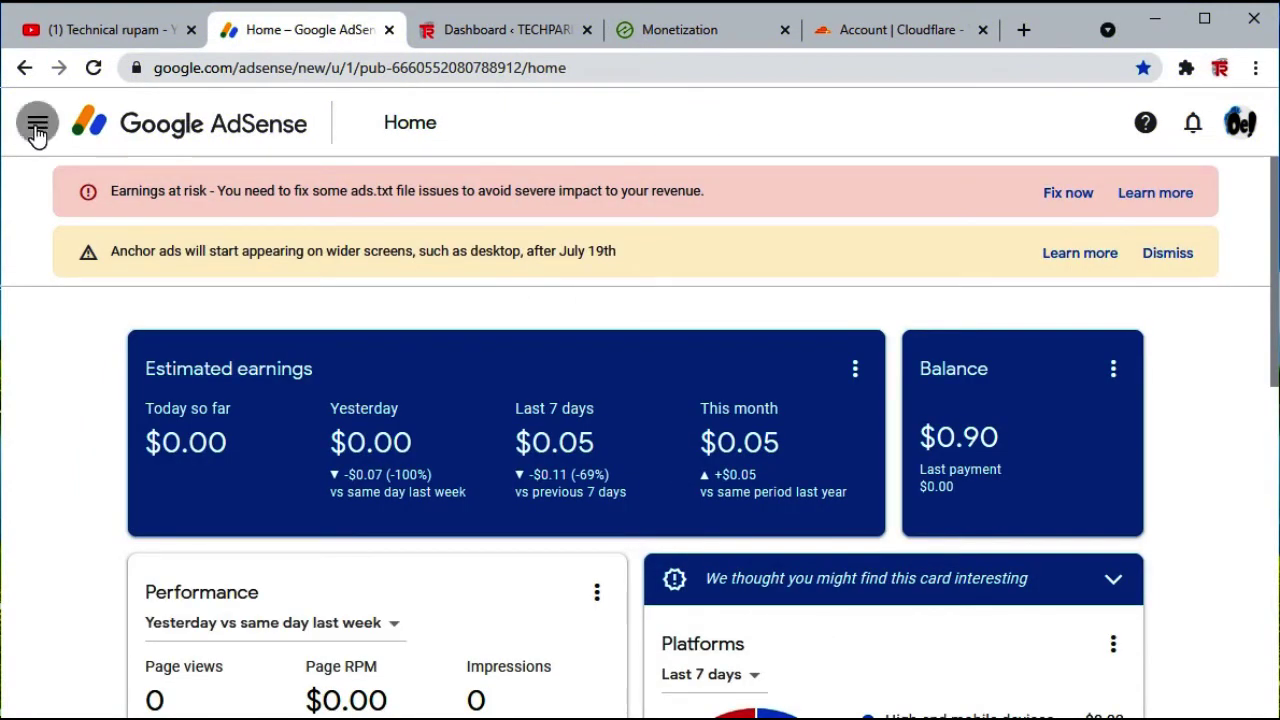
left_click(120, 590)
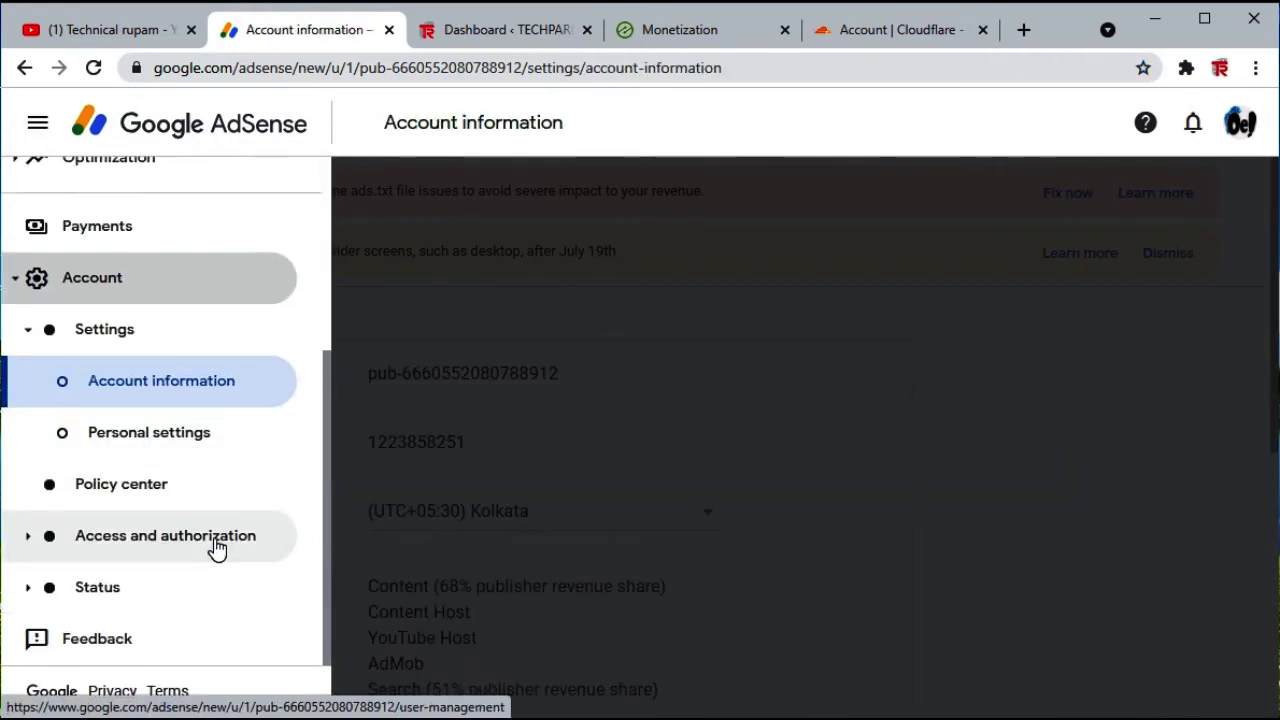
left_click(215, 550)
left_click(131, 600)
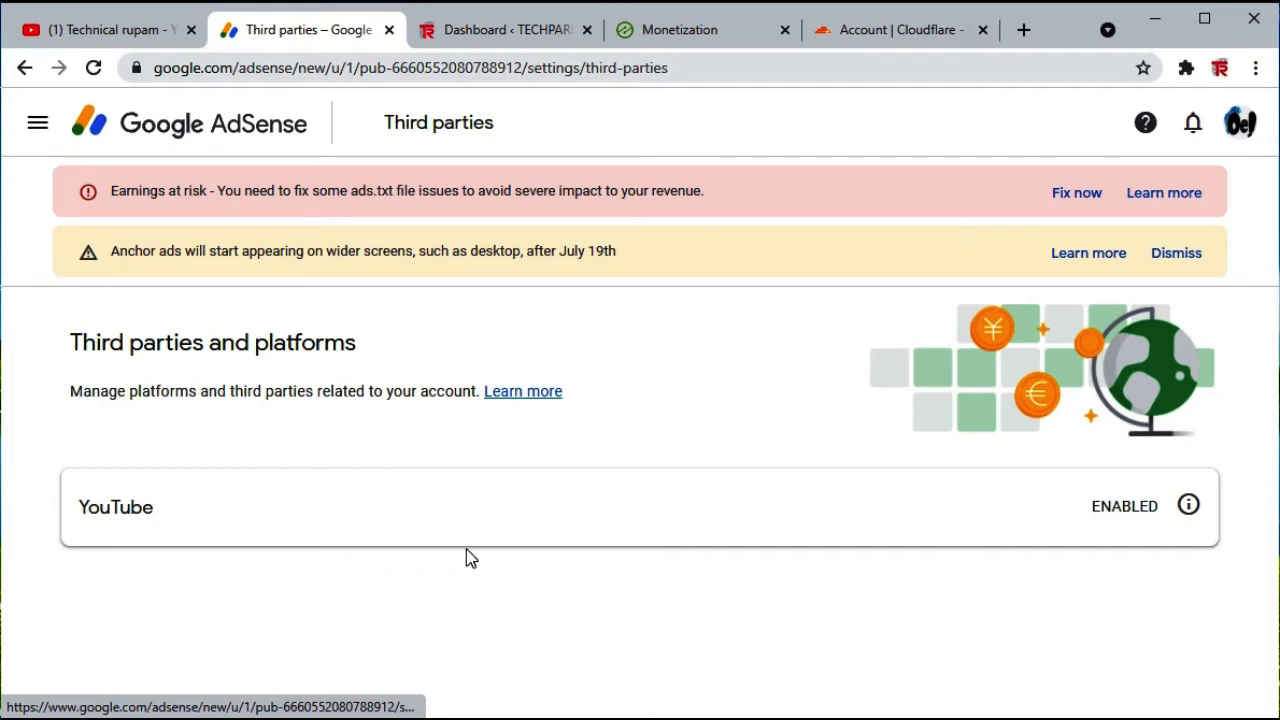
- Switch to the techparimal.com WordPress dashboard and open the Ad Inserter plugin settings
left_click(500, 38)
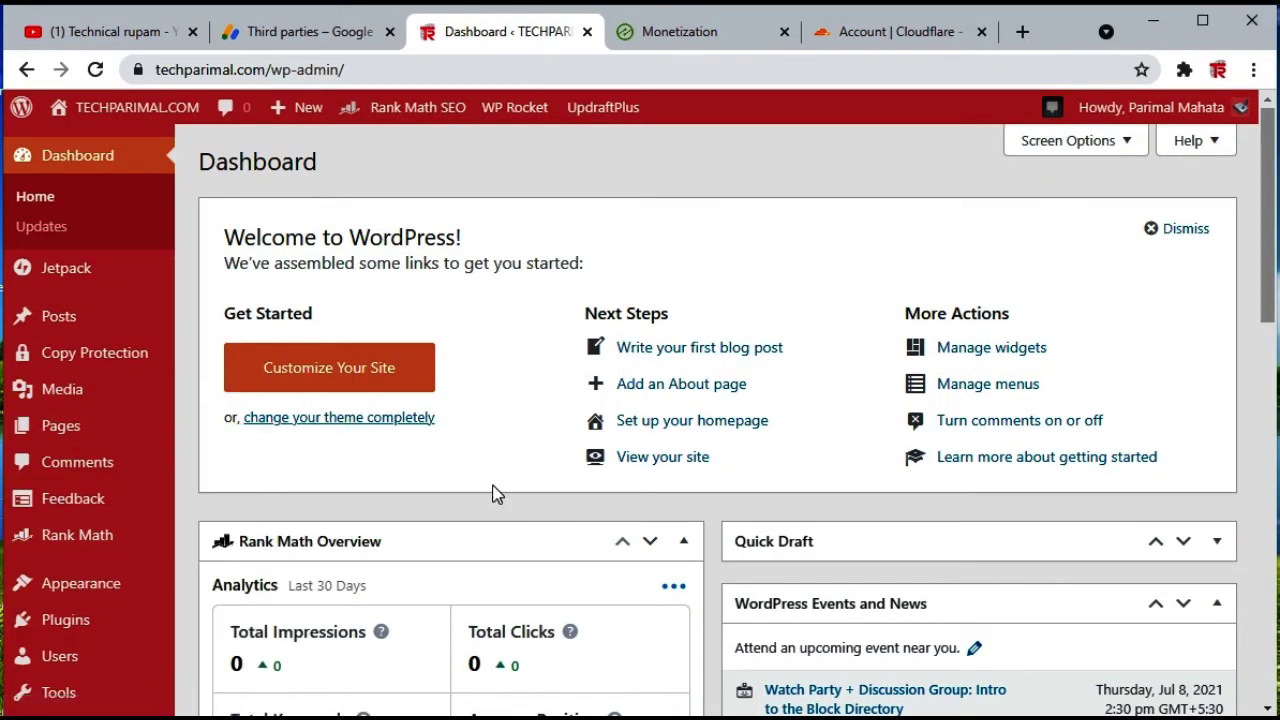
scroll(70, 610, "down", 2)
mouse_move(76, 518)
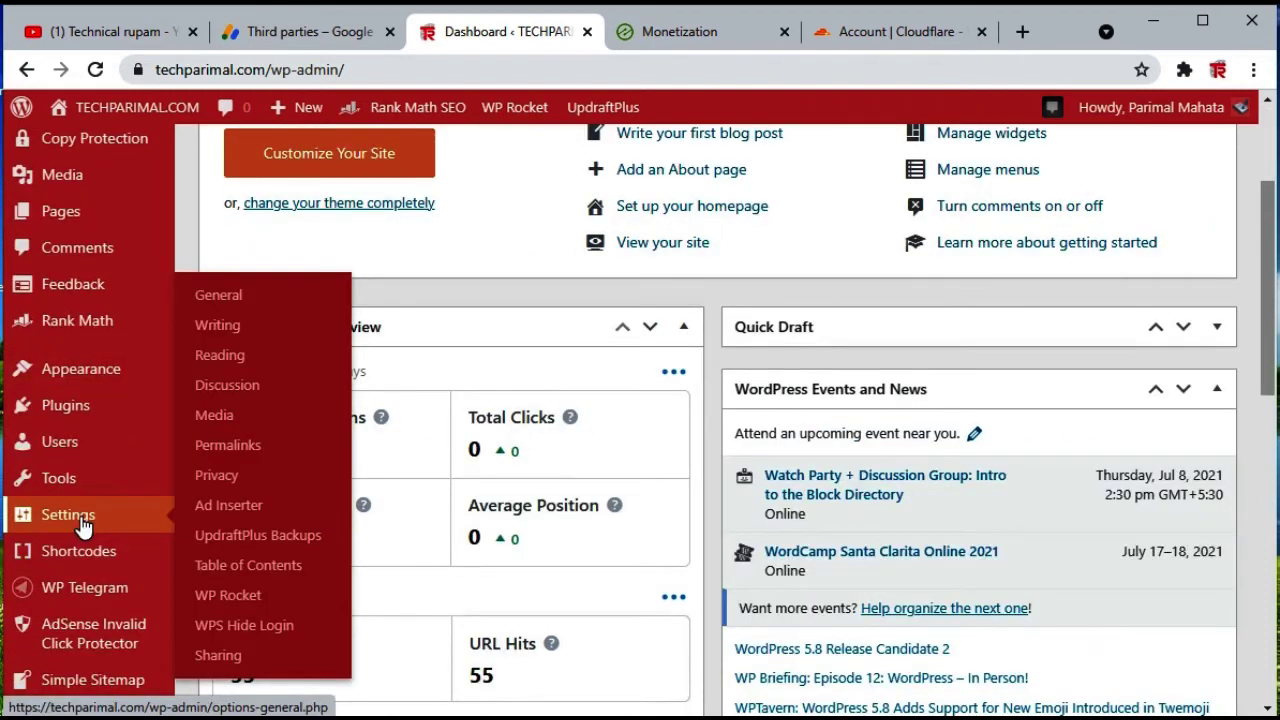
left_click(242, 508)
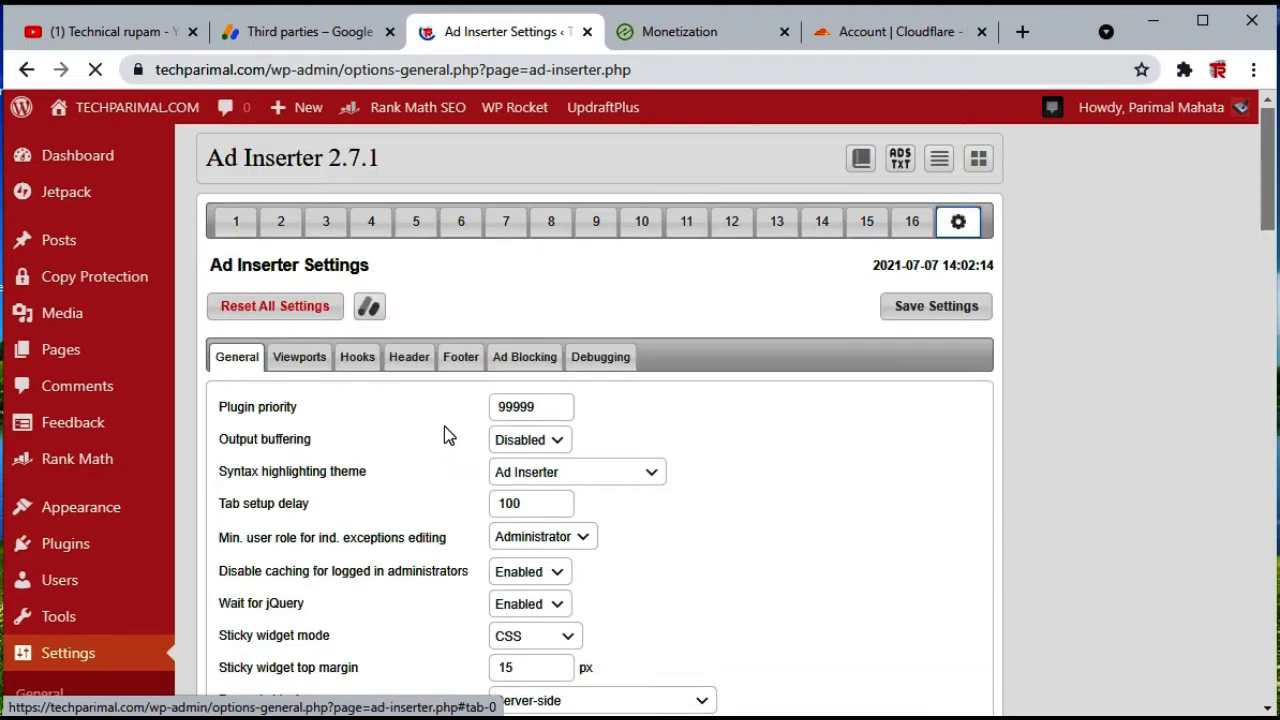
- Switch to Ezoic and turn it off for desktop, tablet and mobile in the site settings, saving the change
left_click(315, 318)
left_click(739, 200)
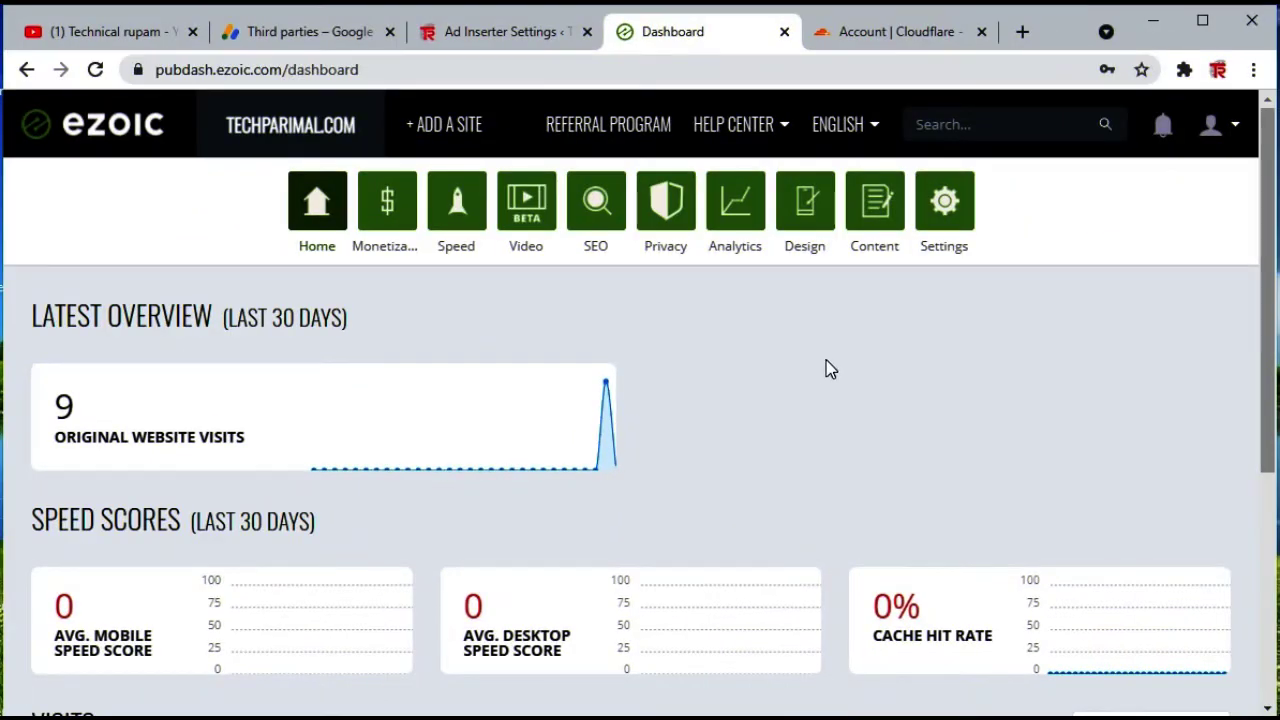
left_click(935, 222)
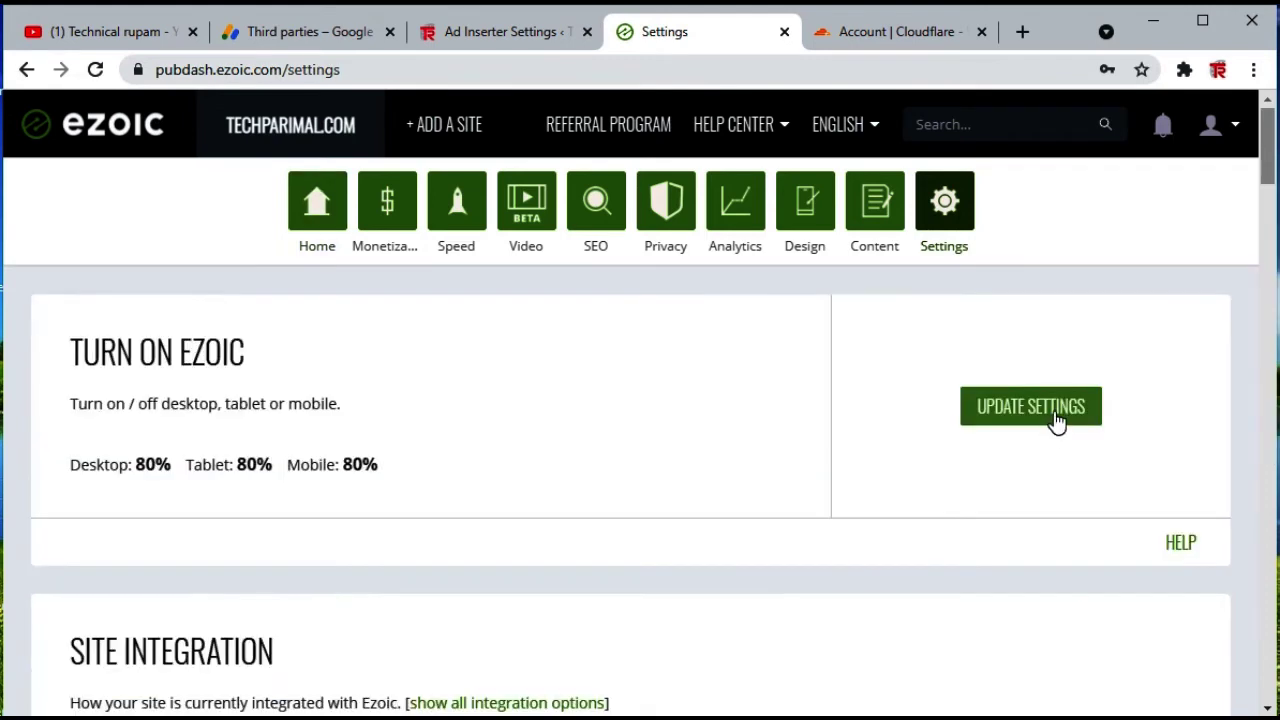
left_click(1057, 418)
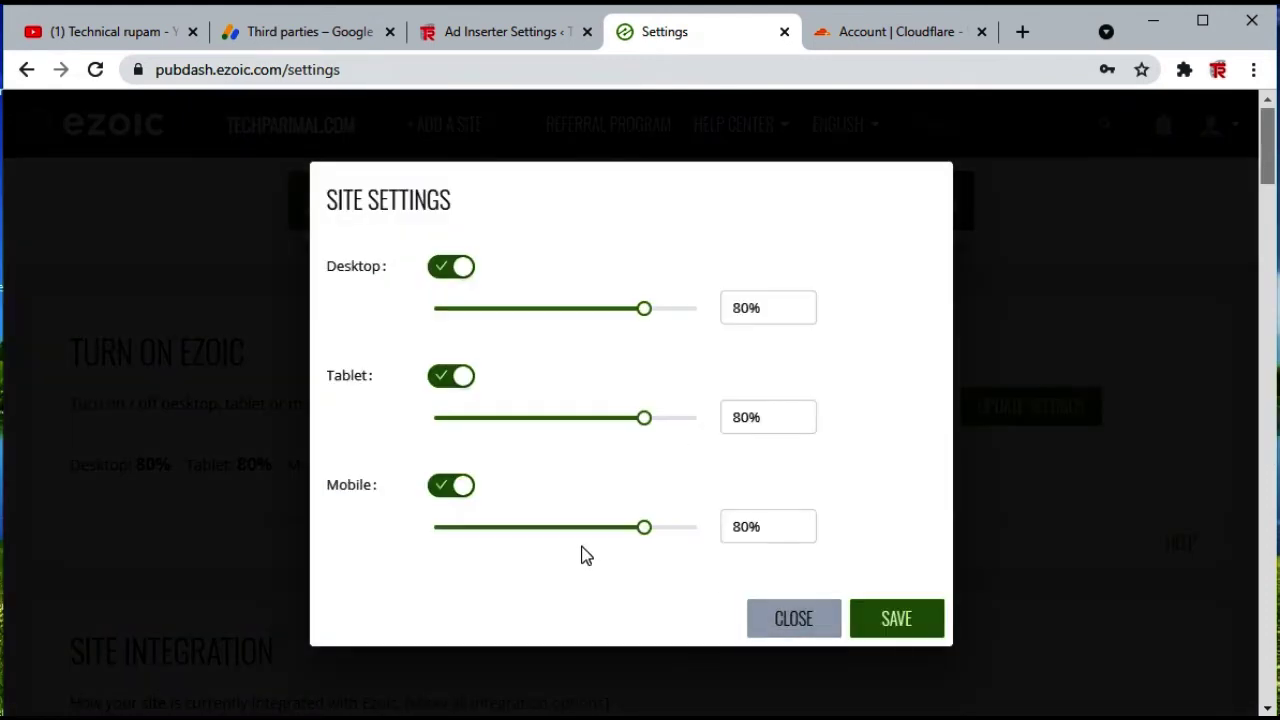
left_click(451, 266)
left_click(451, 354)
left_click(449, 450)
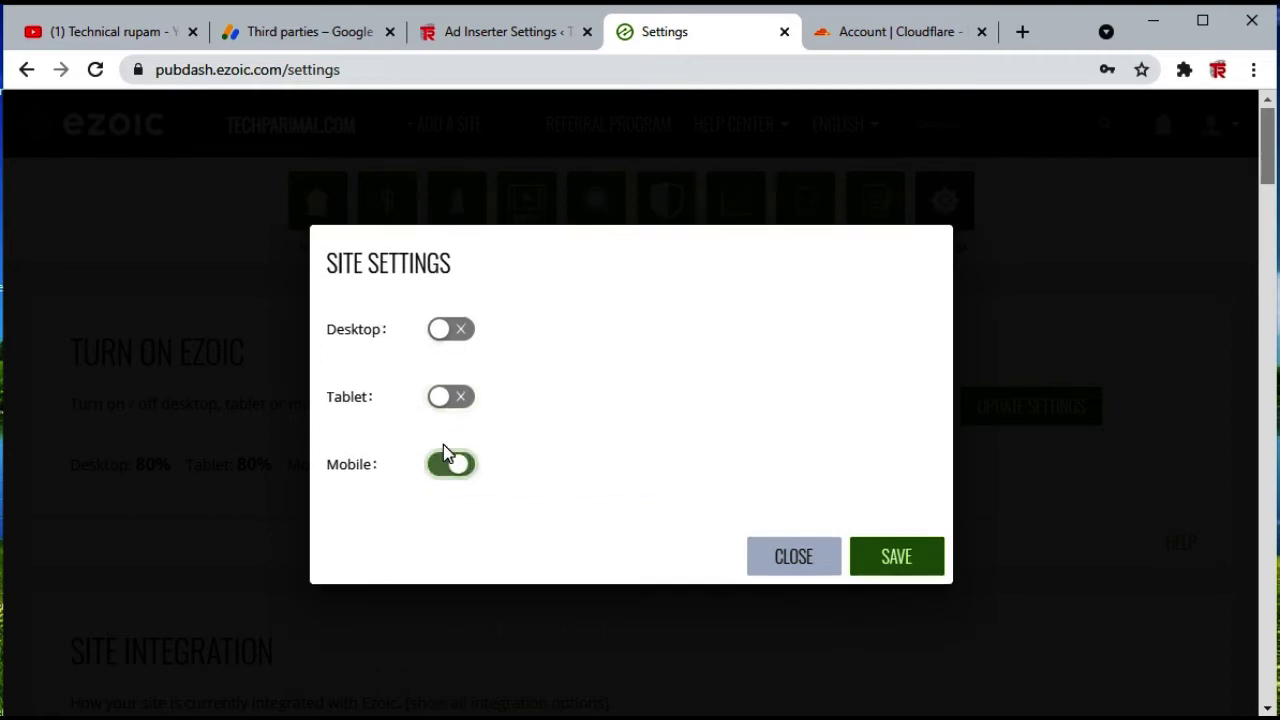
left_click(893, 557)
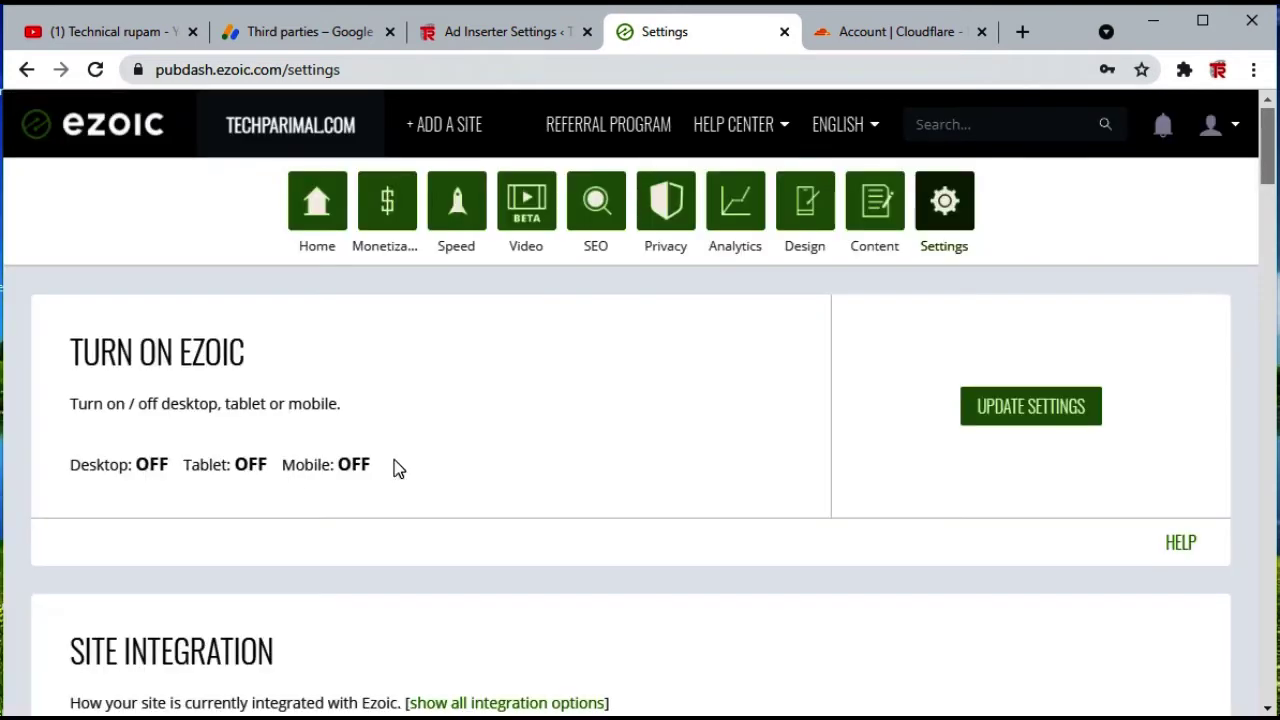
- Remove the CloudFlare integration from the site's Ezoic settings and confirm the removal
scroll(603, 462, "down", 3)
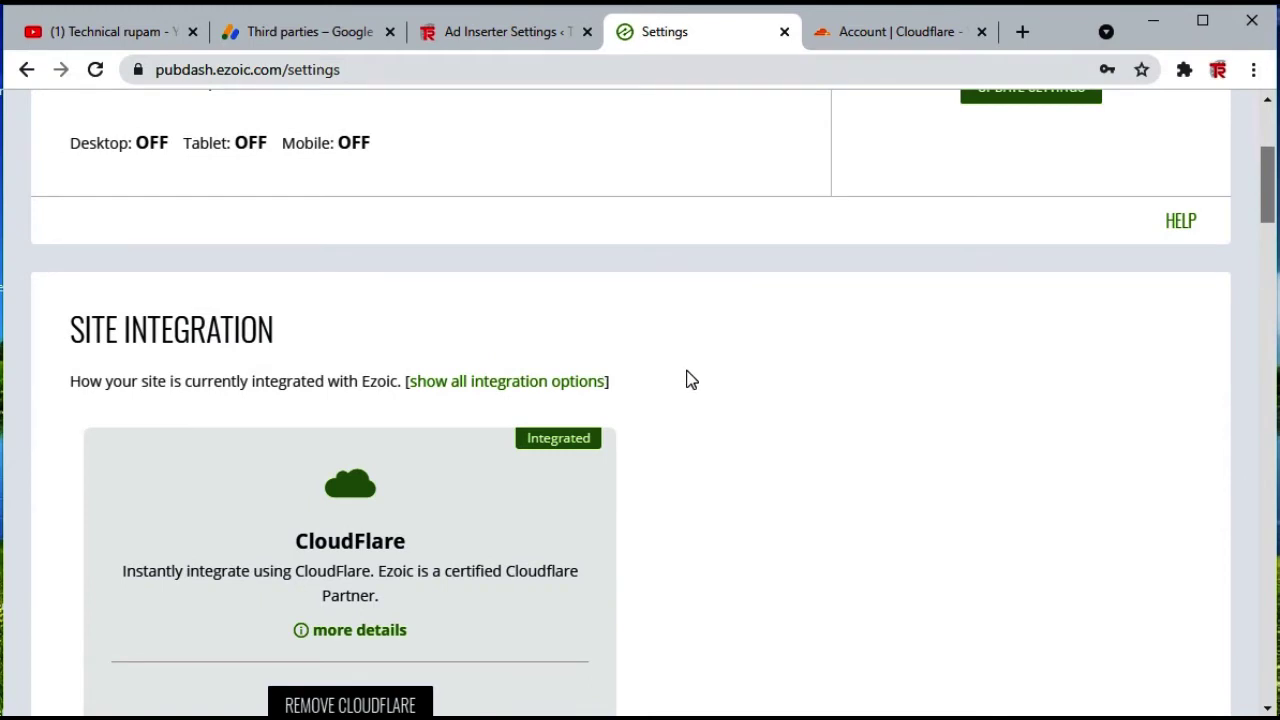
scroll(690, 380, "down", 3)
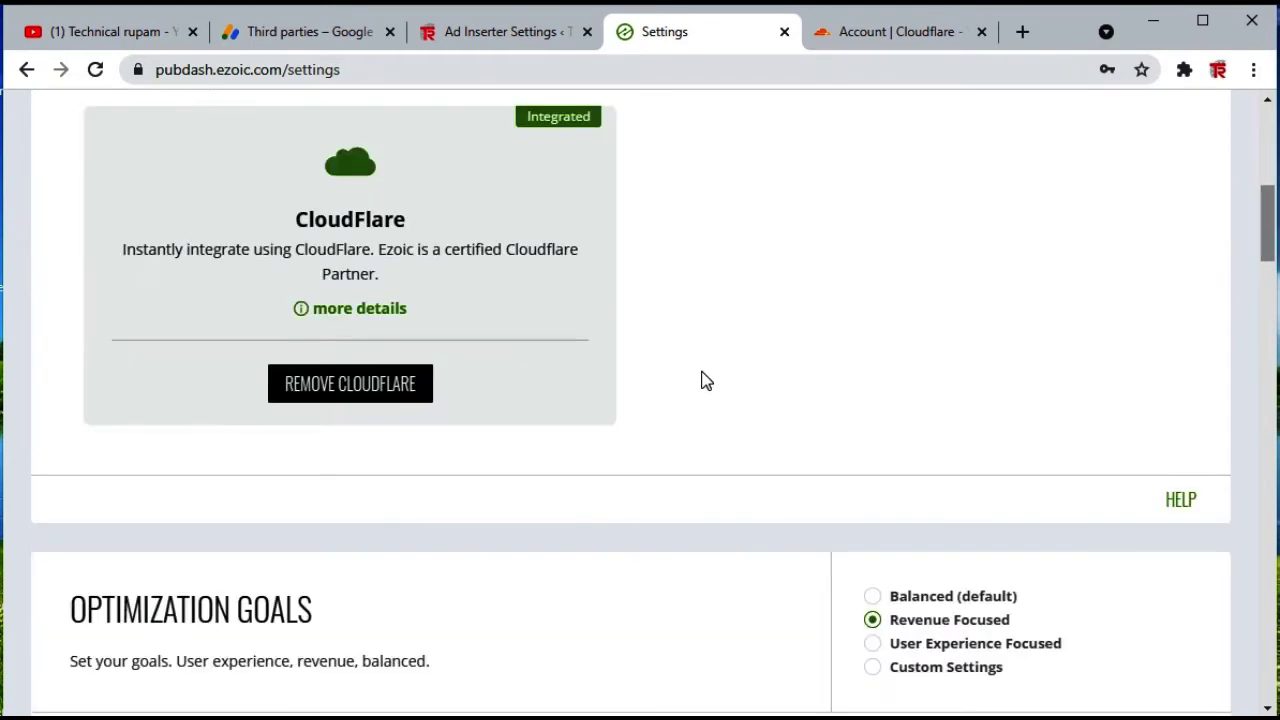
left_click(350, 395)
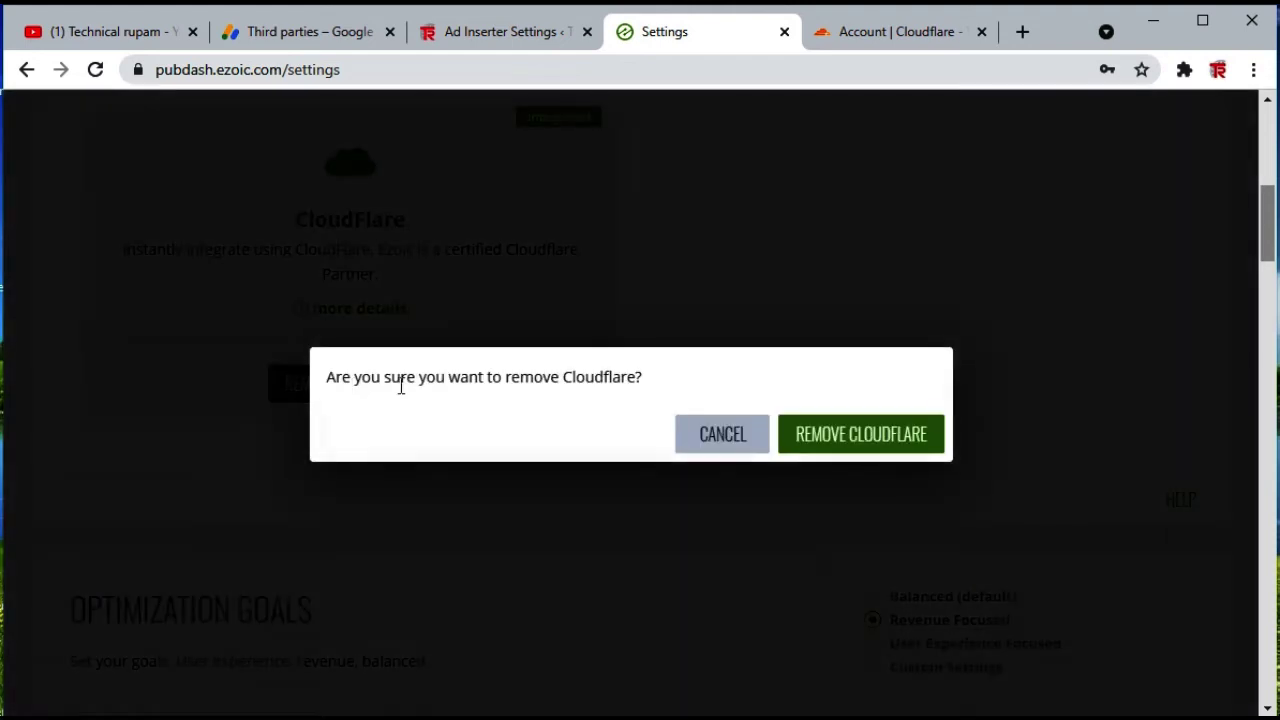
left_click(868, 449)
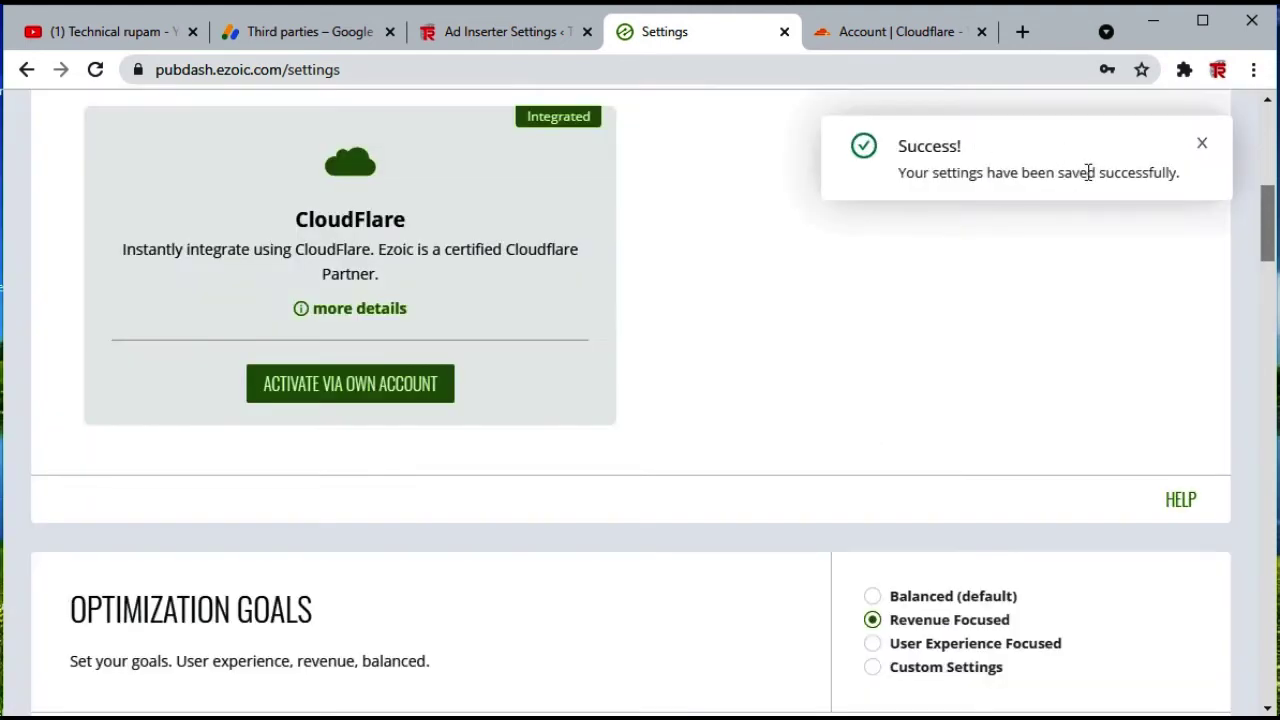
- Turn off the Cloudflare proxy for the @, autoconfig and autodiscover A records in Ezoic's DNS settings
scroll(746, 374, "down", 6)
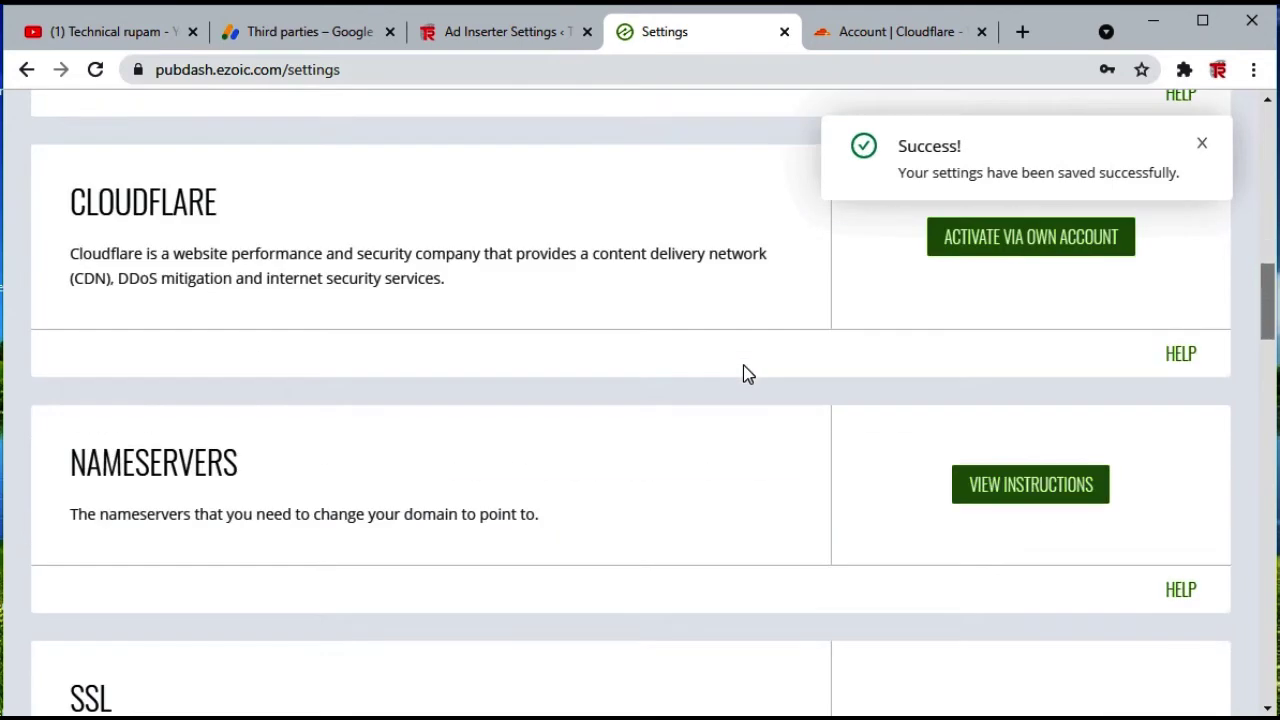
scroll(1084, 403, "down", 5)
scroll(1070, 495, "down", 1)
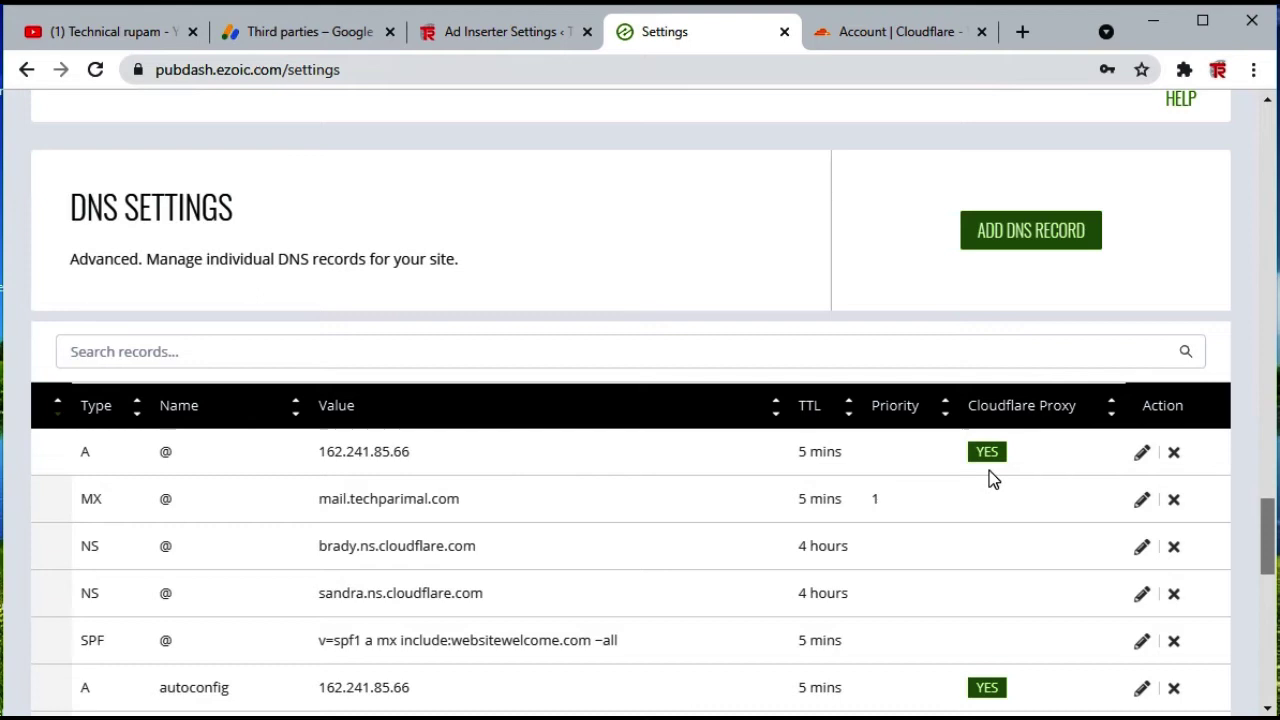
left_click(1142, 455)
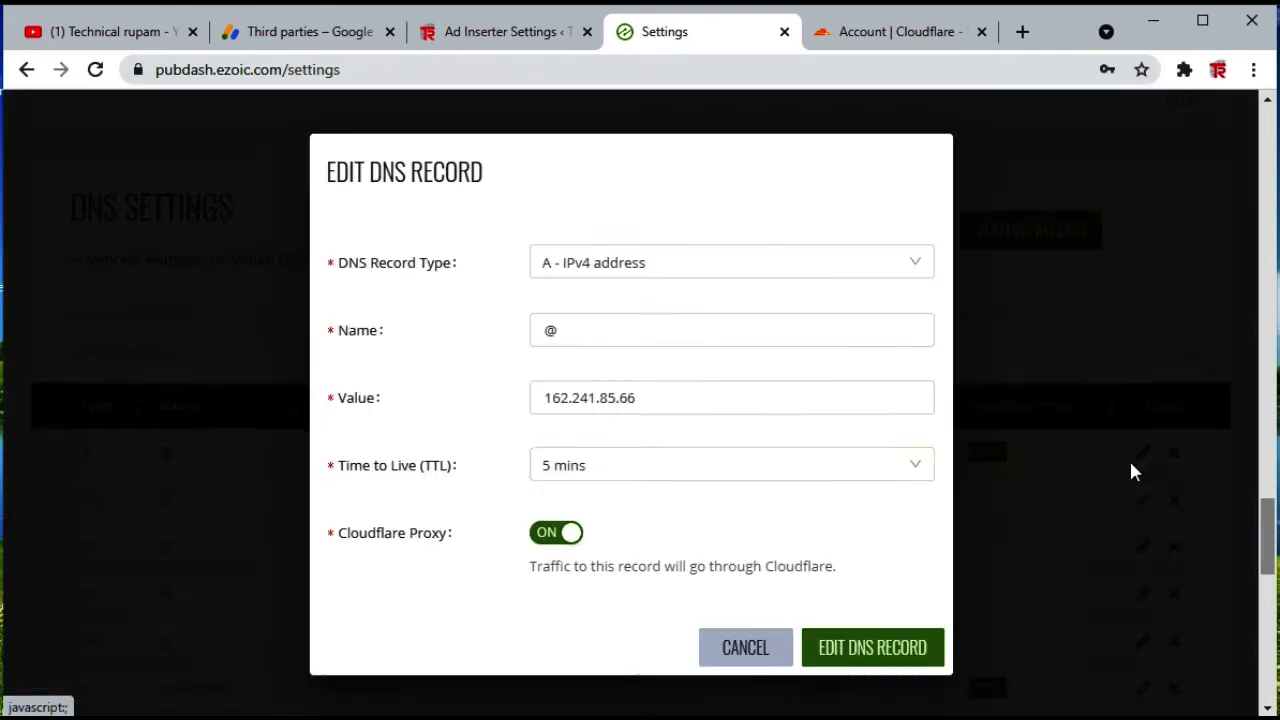
left_click(565, 535)
left_click(829, 646)
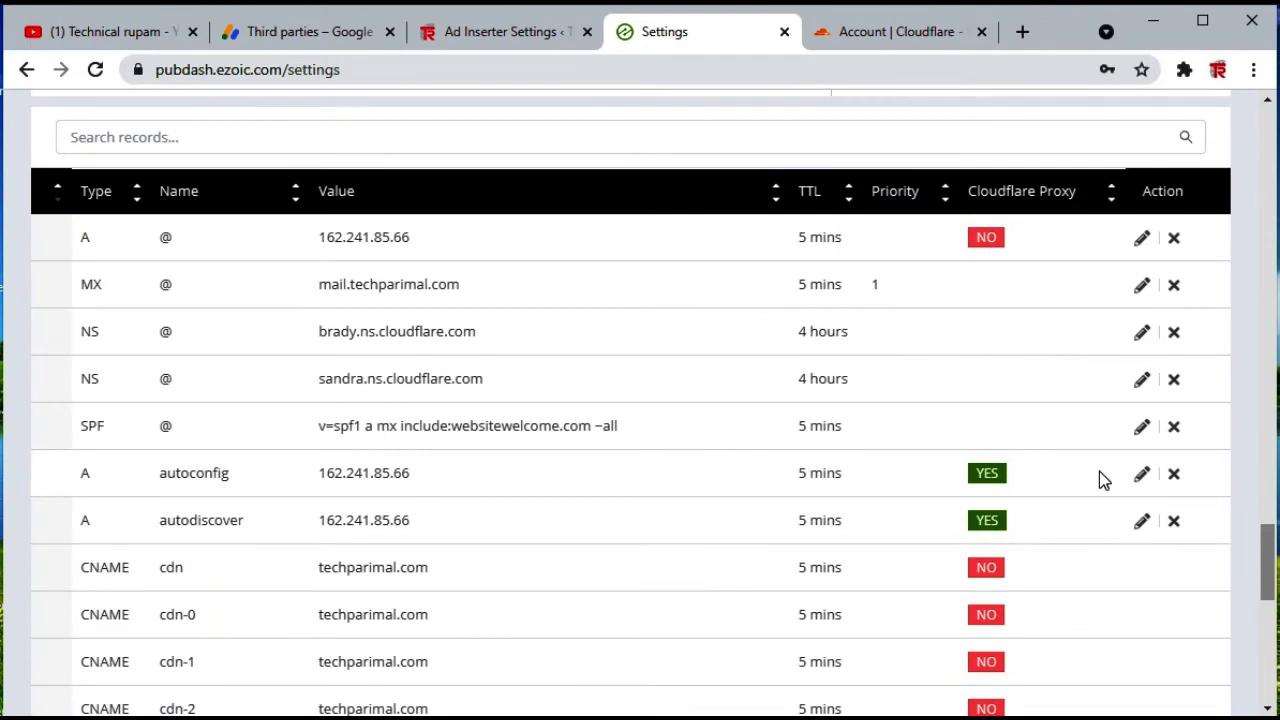
left_click(1142, 475)
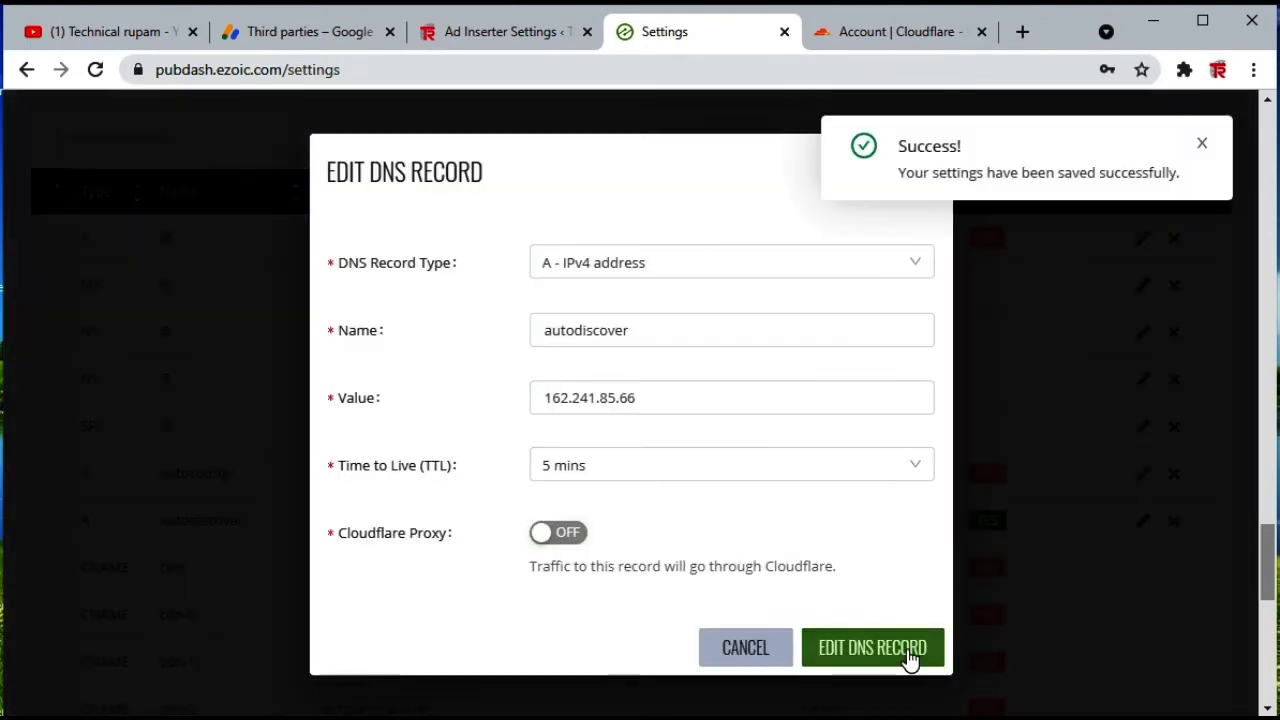
left_click(908, 652)
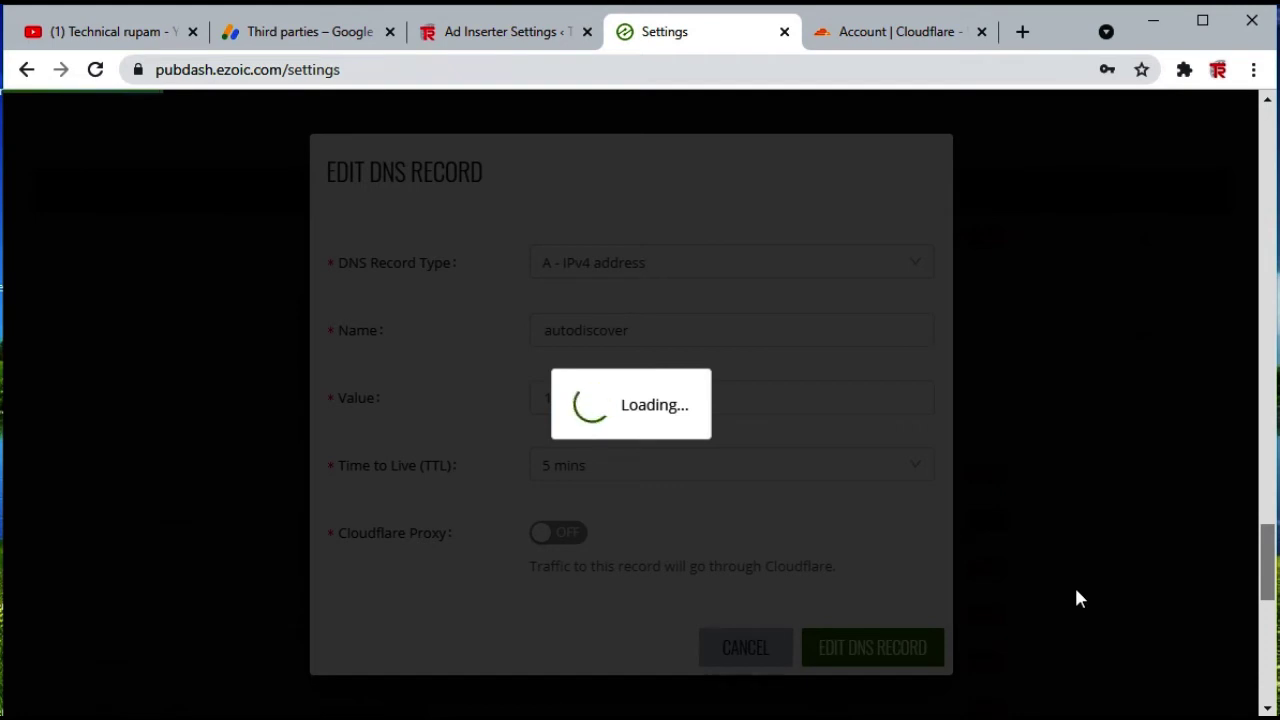
- Turn off the Cloudflare proxy for the cpanel, cpcalendars and cpcontacts DNS records and save each record
scroll(1078, 597, "down", 5)
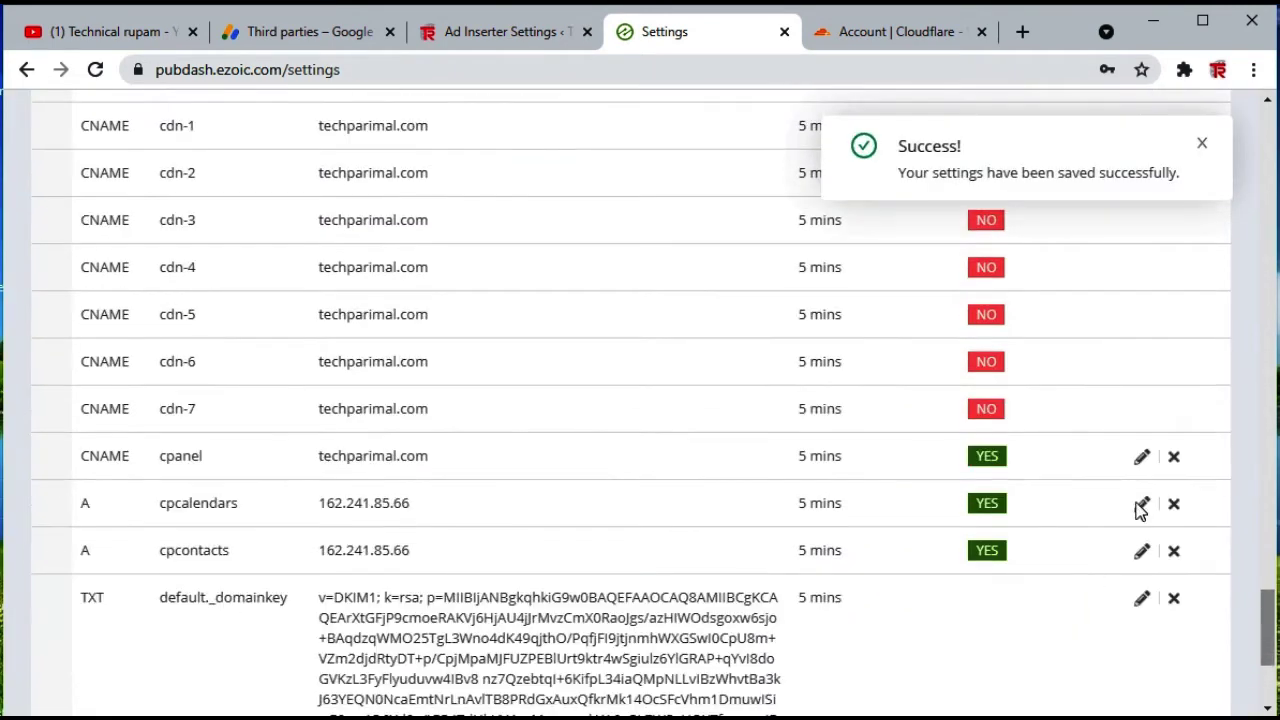
left_click(1142, 458)
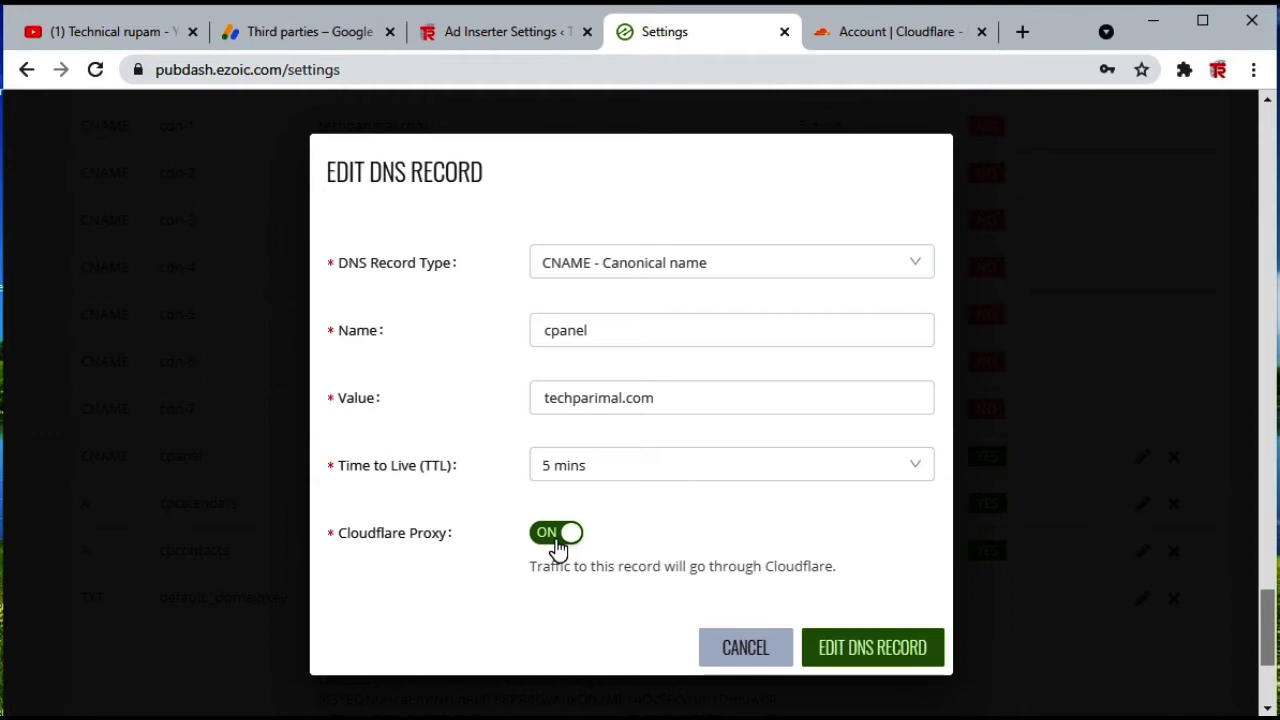
left_click(557, 532)
left_click(848, 650)
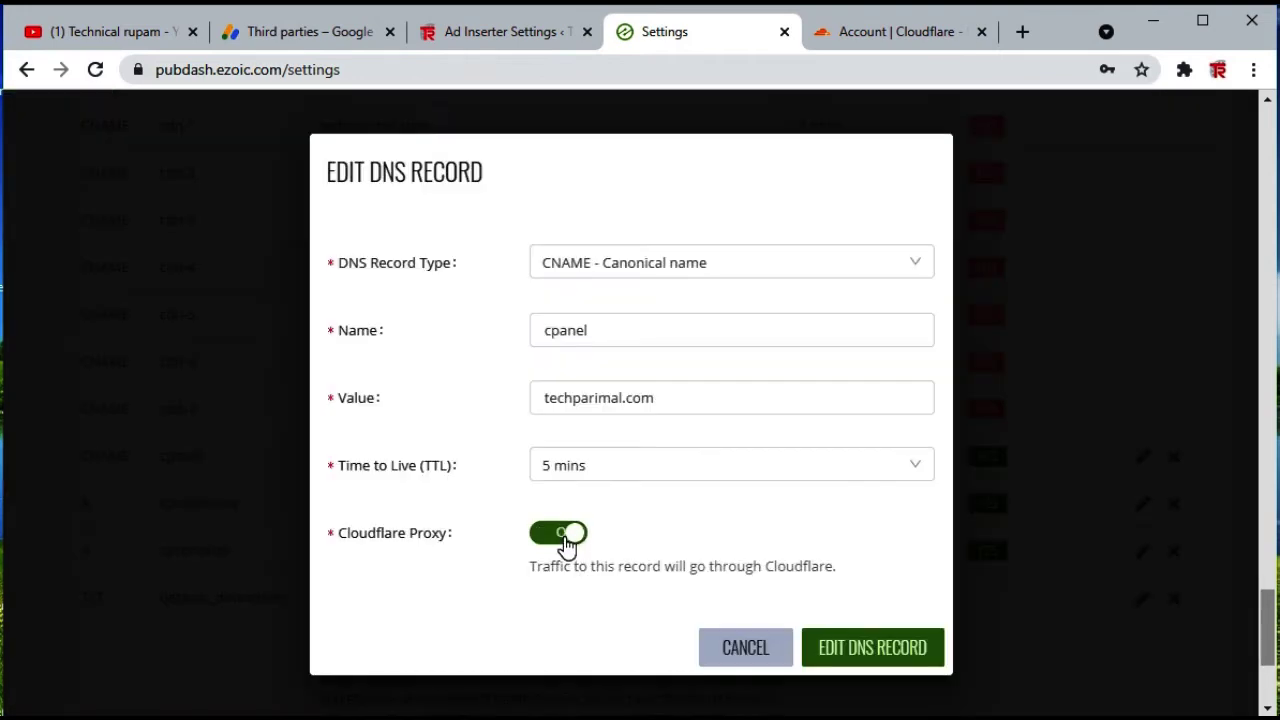
left_click(557, 532)
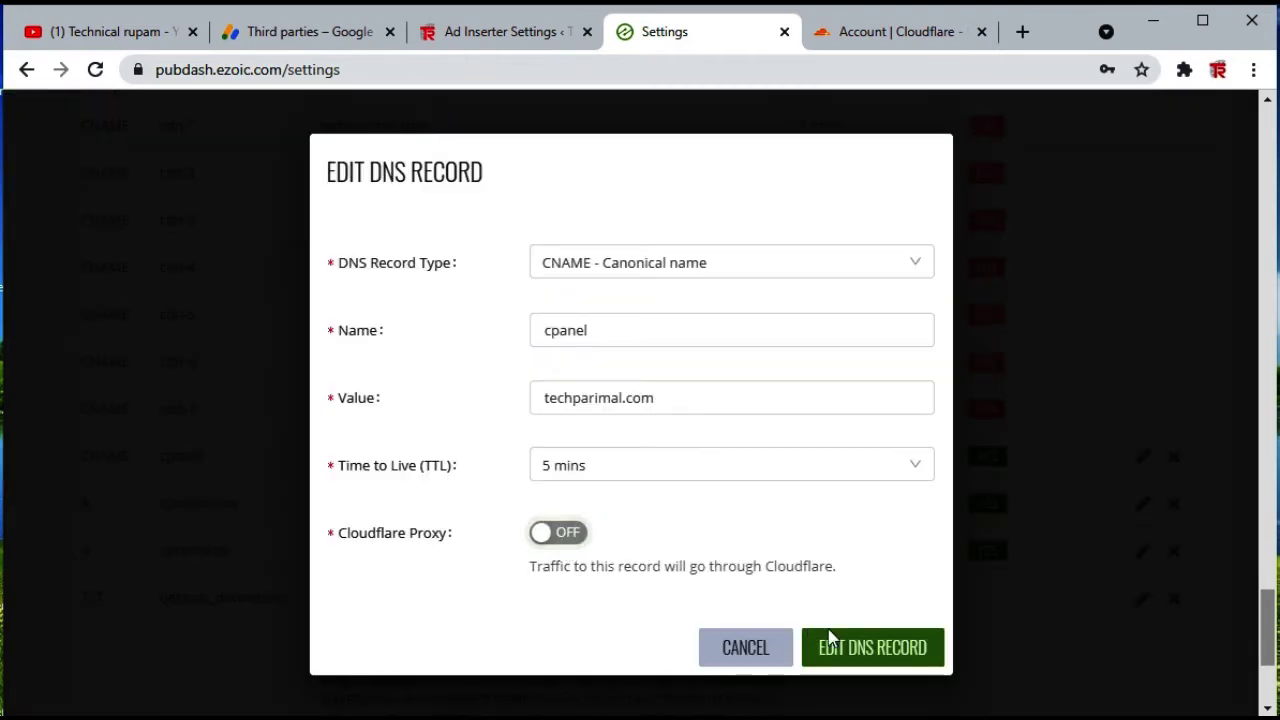
left_click(840, 648)
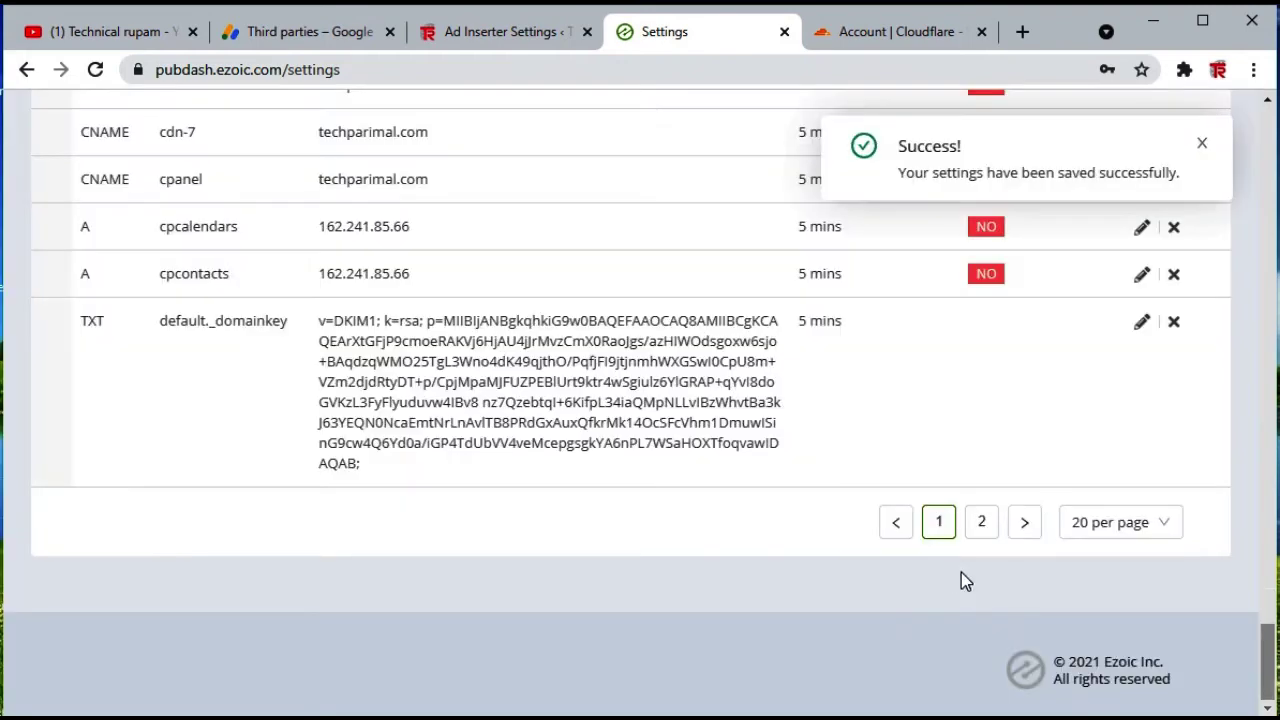
- Turn off the Cloudflare proxy for the ftp CNAME record on the second page of DNS records and save it
left_click(1023, 533)
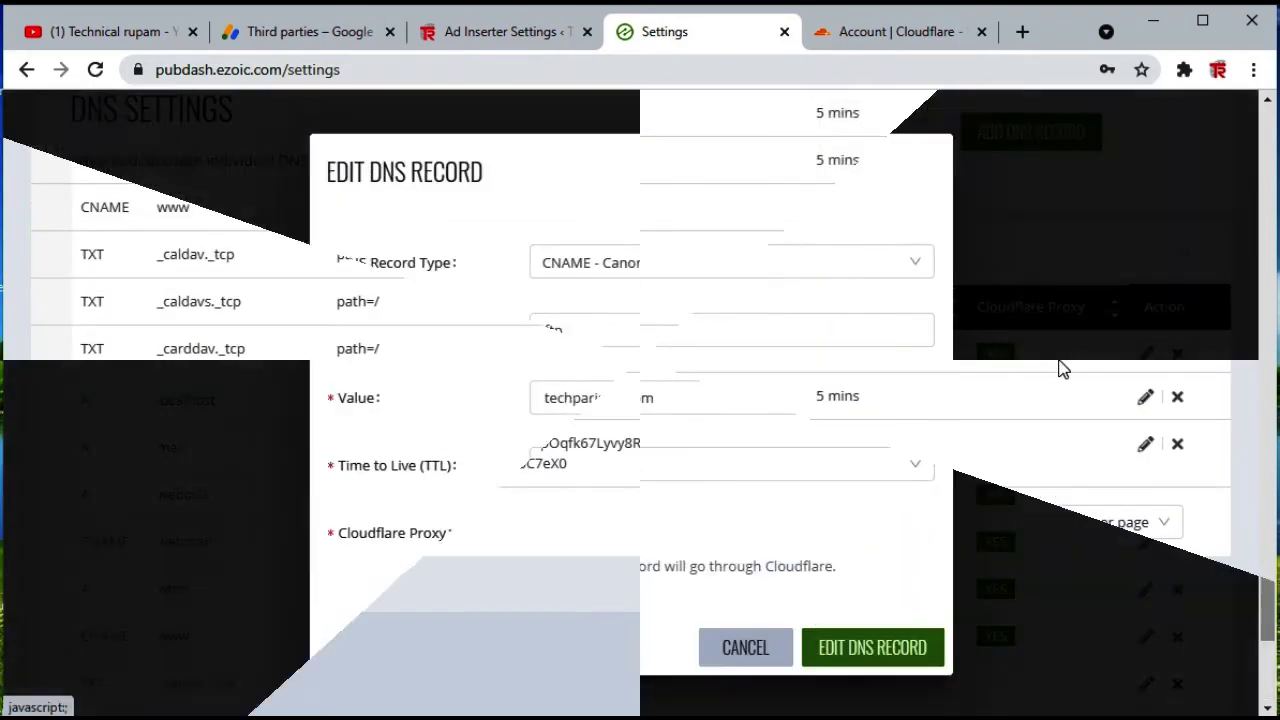
left_click(575, 535)
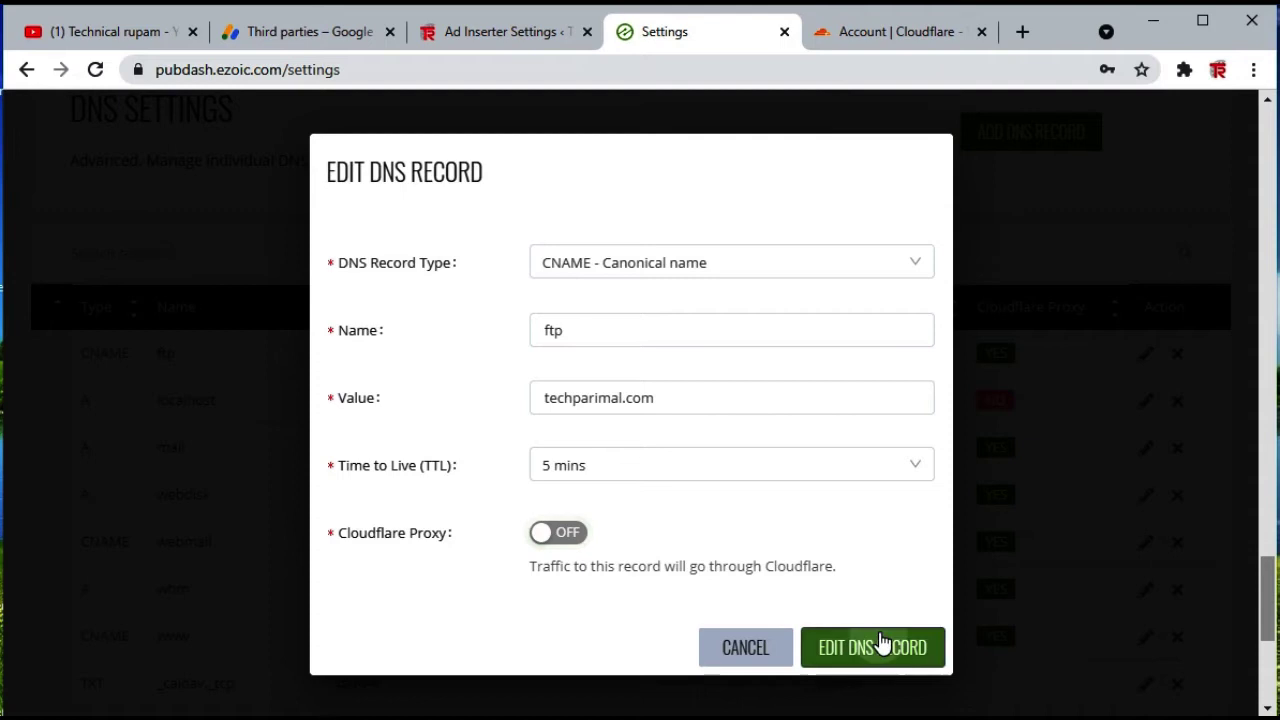
left_click(886, 646)
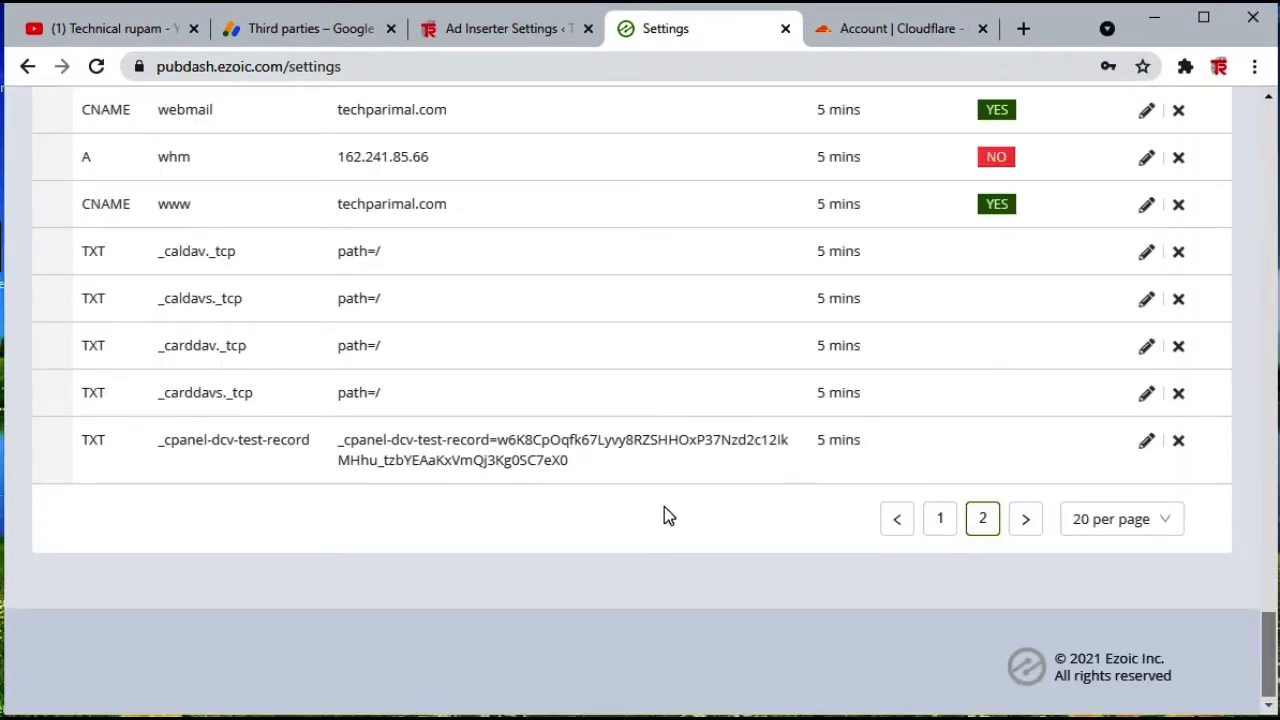
scroll(748, 514, "up", 5)
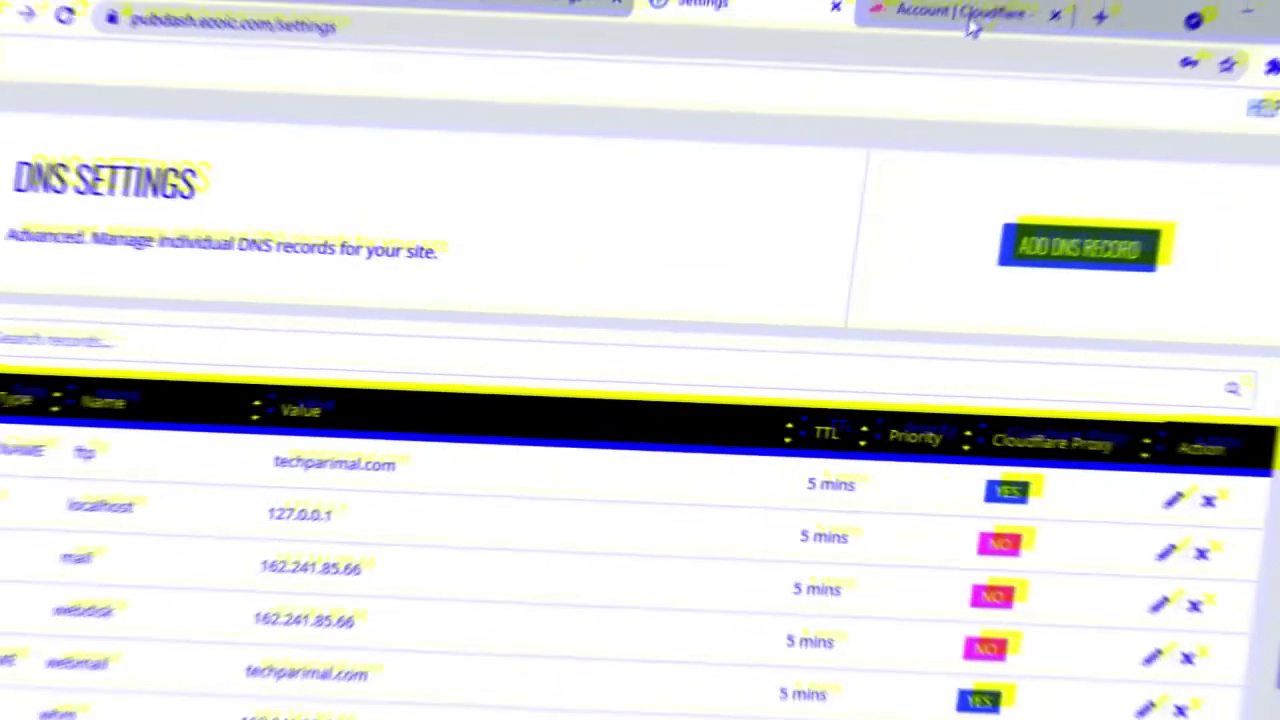
- Switch to Cloudflare and remove the techparimal.com site from the account, confirming the removal
left_click(940, 28)
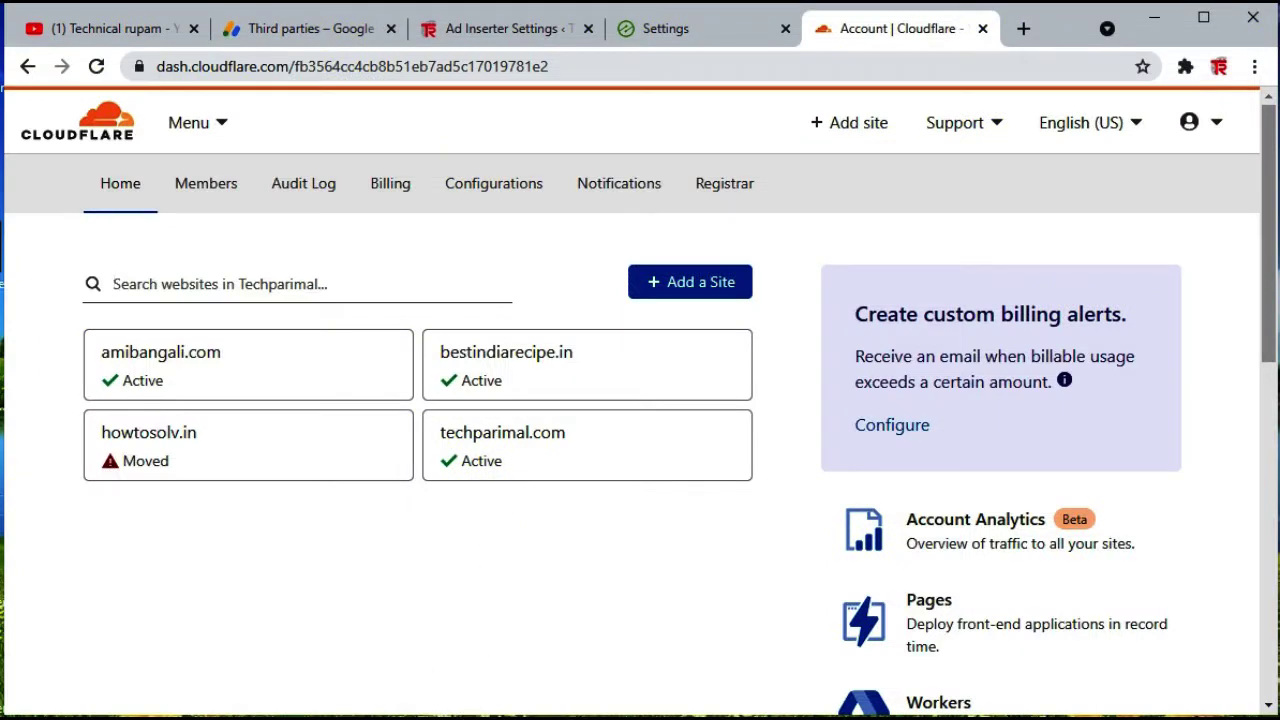
left_click(631, 446)
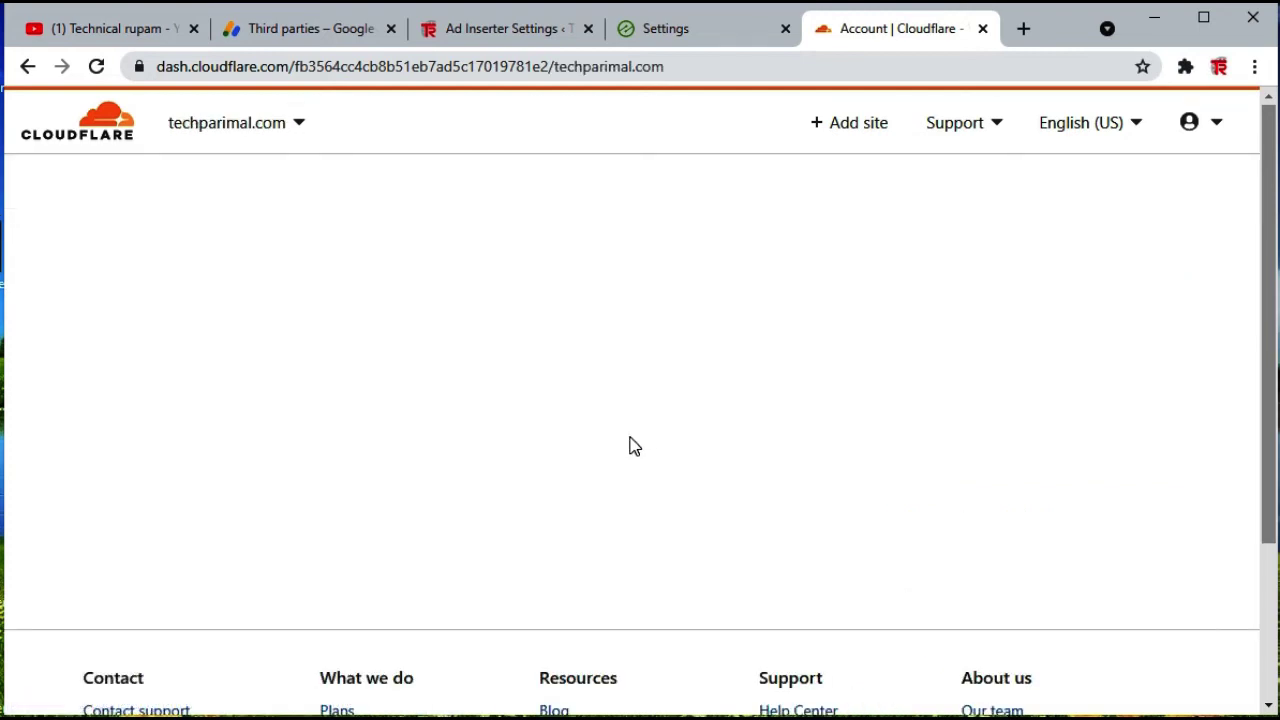
scroll(631, 446, "down", 10)
scroll(611, 371, "down", 5)
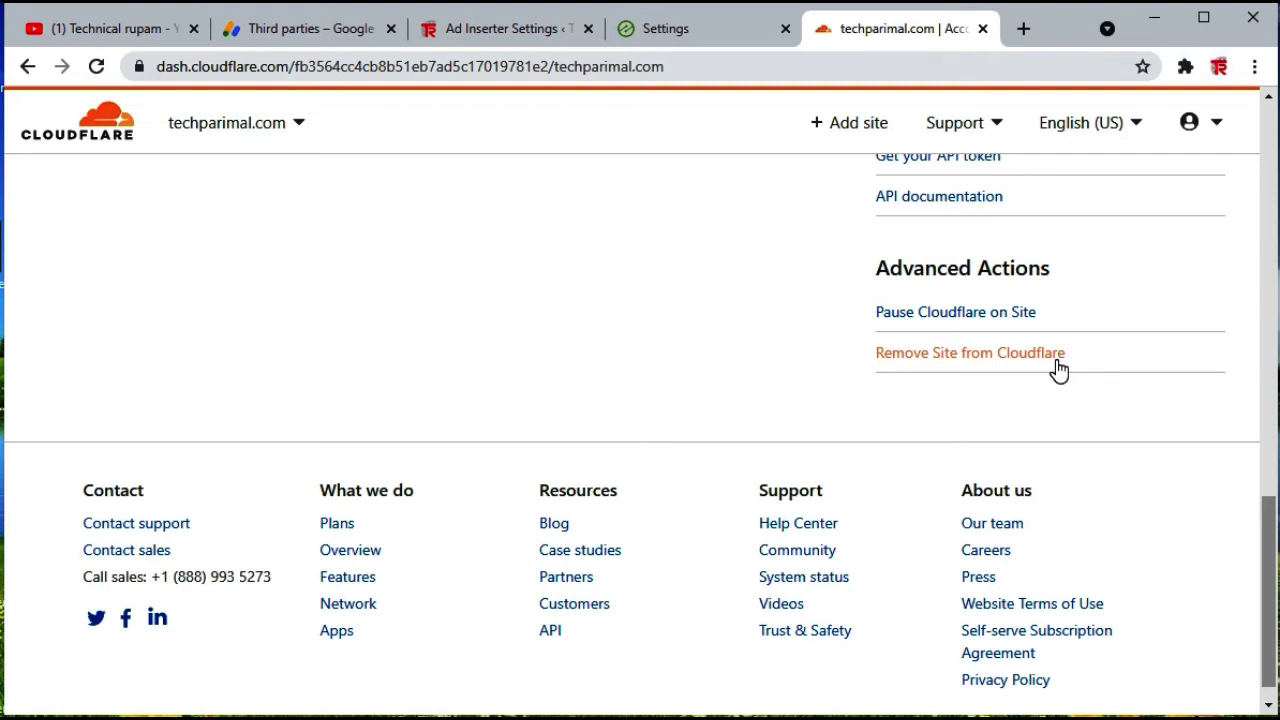
left_click(997, 360)
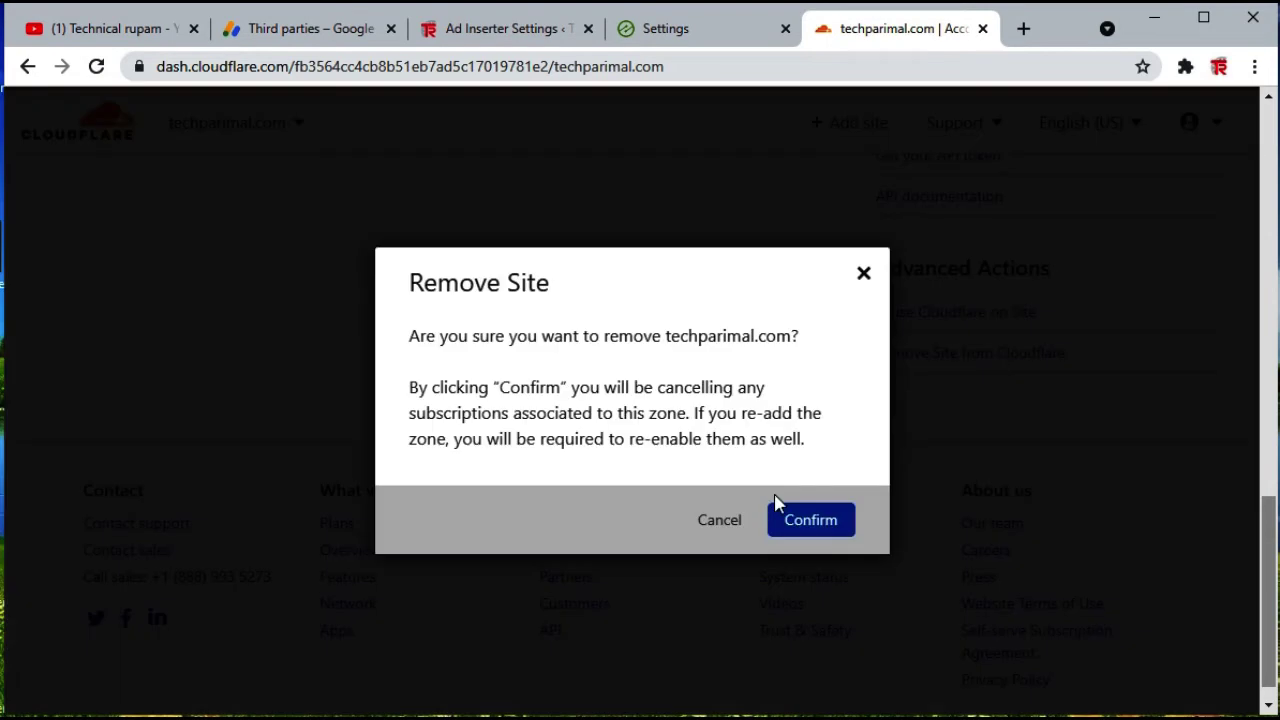
left_click(814, 536)
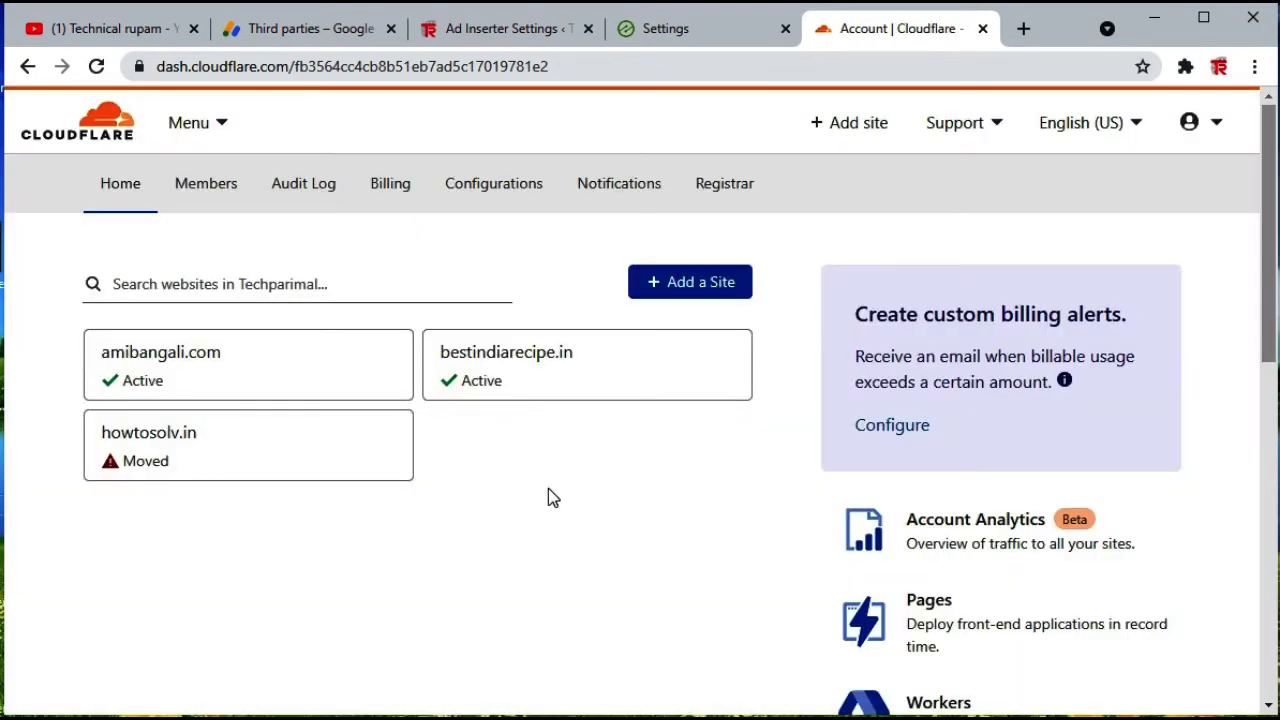
- Switch to YouTube and look through the channel's video list for the Cloudflare setup tutorial
left_click(110, 28)
scroll(840, 500, "down", 4)
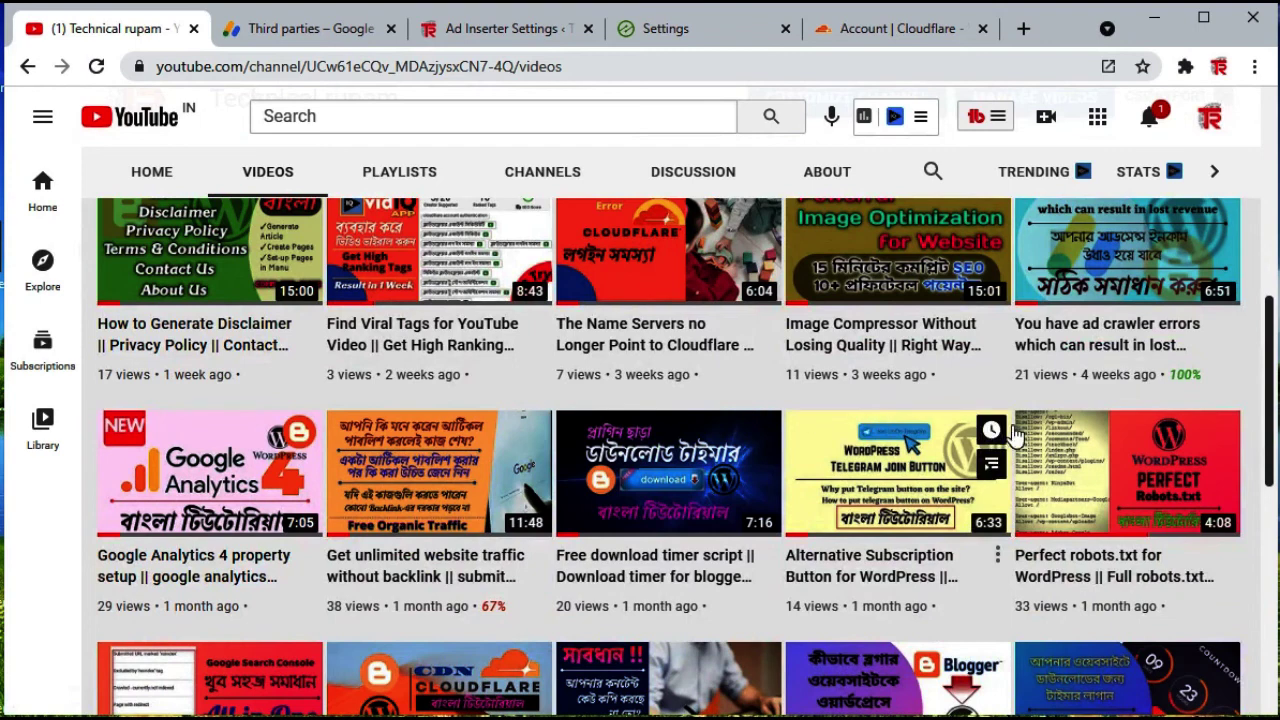
scroll(1010, 430, "down", 2)
scroll(1015, 430, "down", 1)
scroll(400, 368, "down", 2)
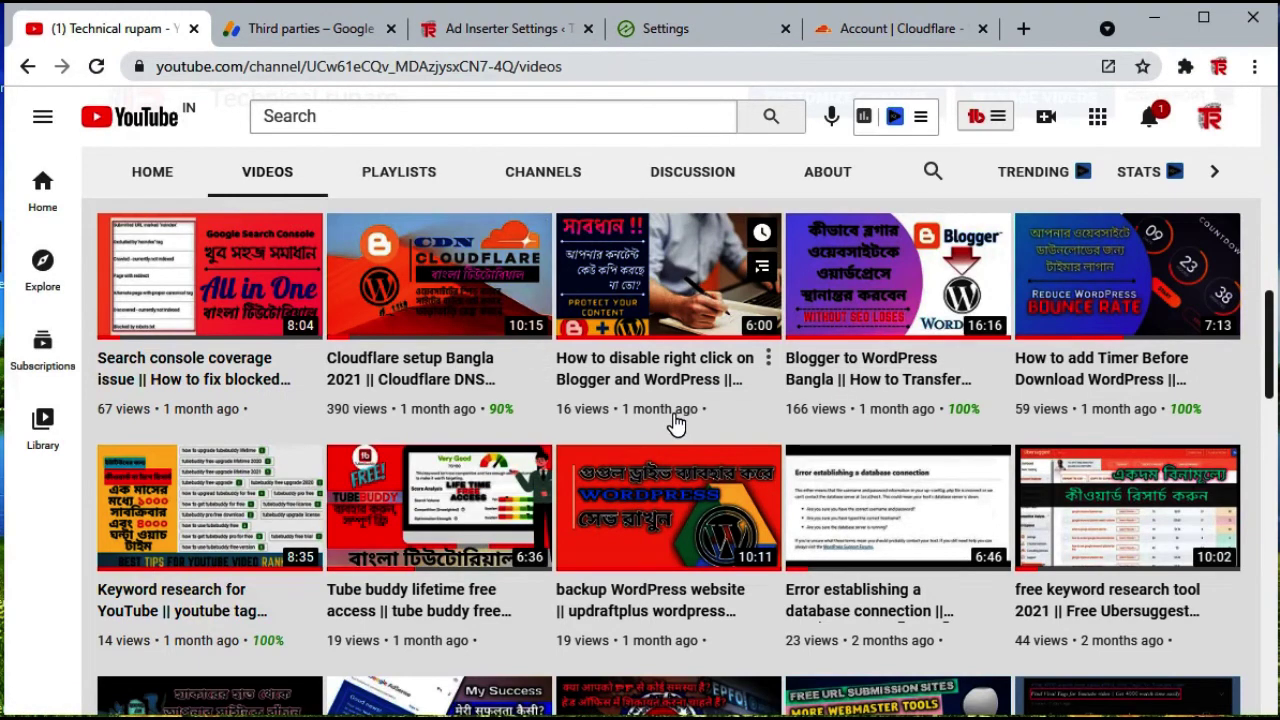
scroll(670, 380, "up", 10)
- Switch to the WordPress dashboard, visit the techparimal.com front page and reload it to check whether it loads
key("ctrl+3")
mouse_move(160, 100)
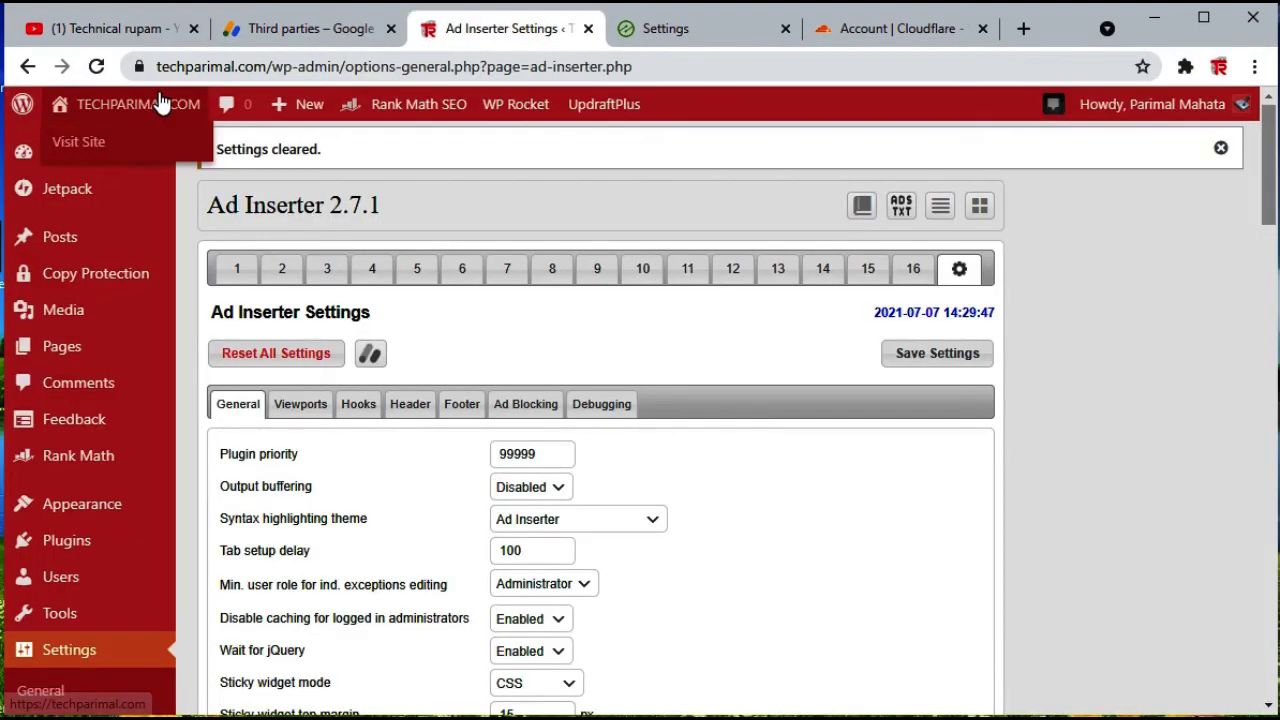
left_click(98, 145)
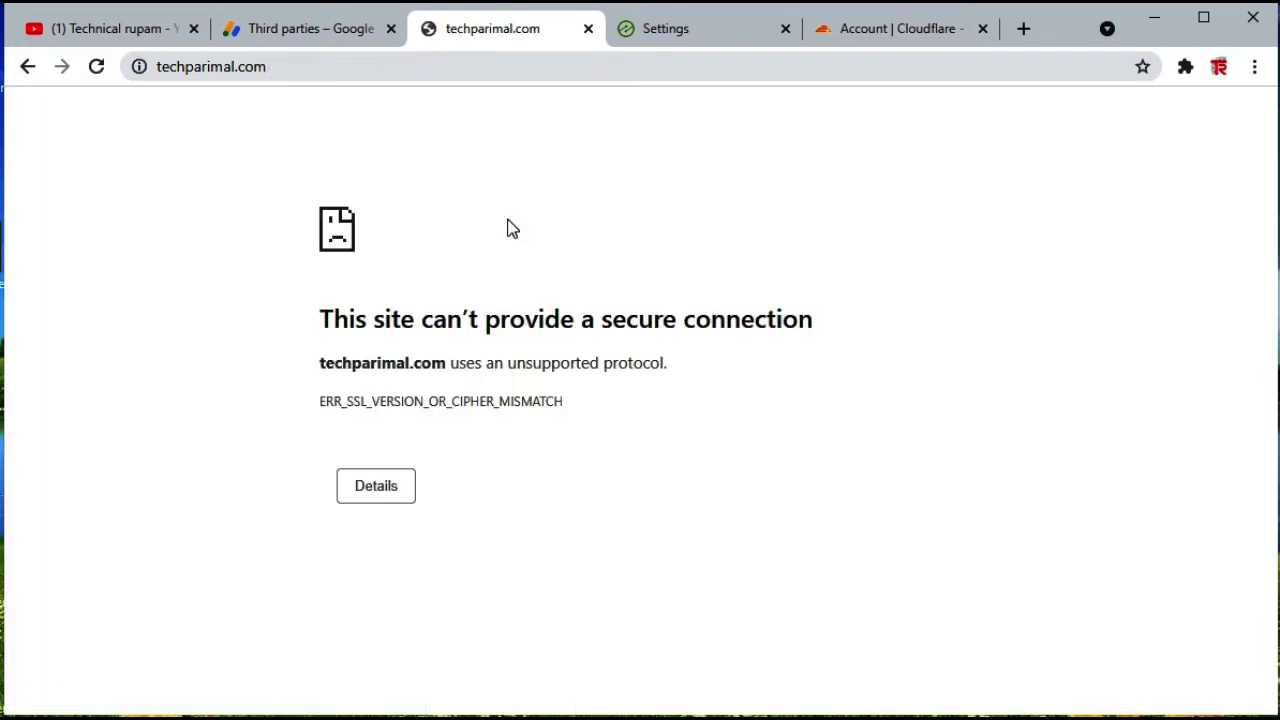
key("F5")
- Search for bigrock in a new browser tab and open the BigRock account's list of orders
left_click(1023, 30)
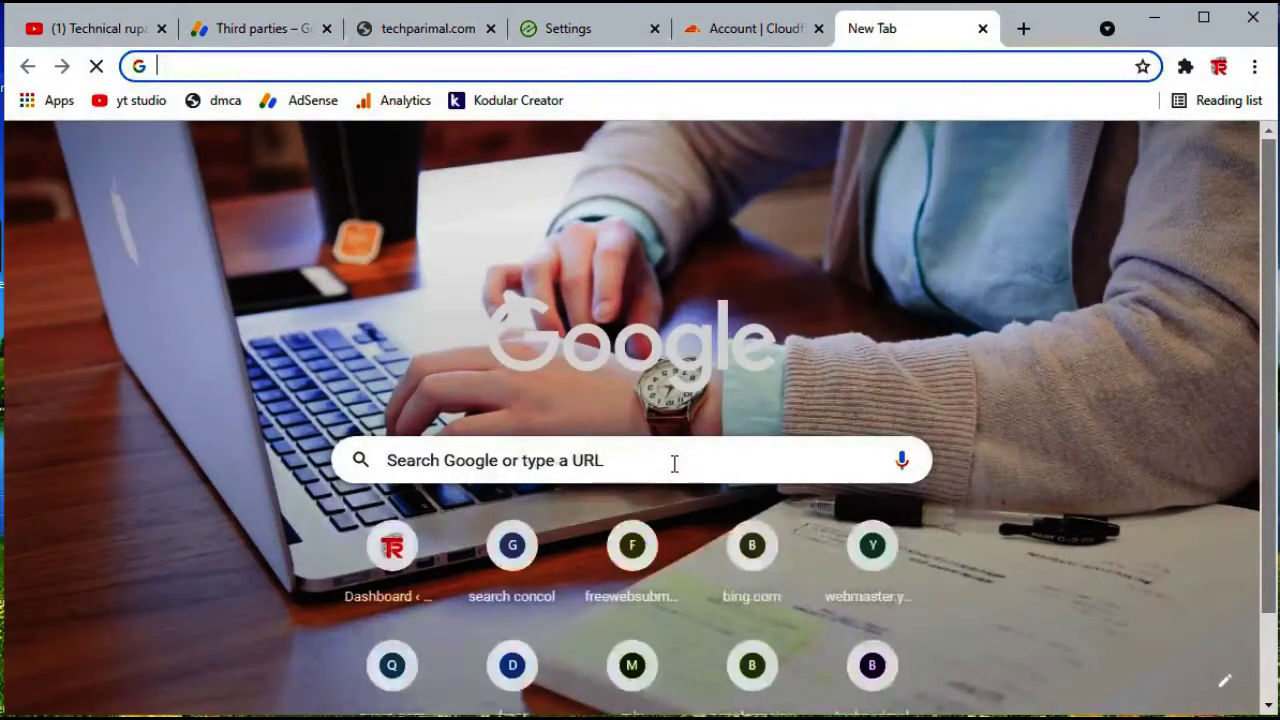
left_click(674, 463)
type("bo")
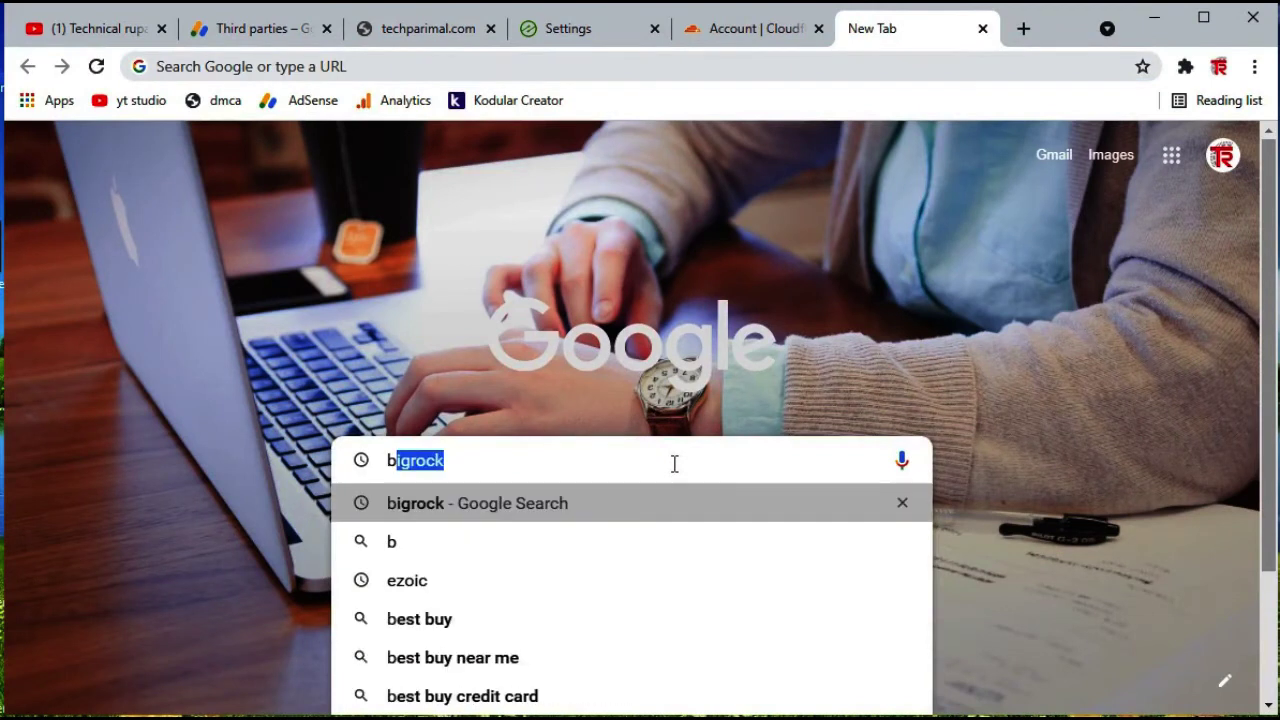
key("BackSpace")
type("if")
key("BackSpace")
type("g")
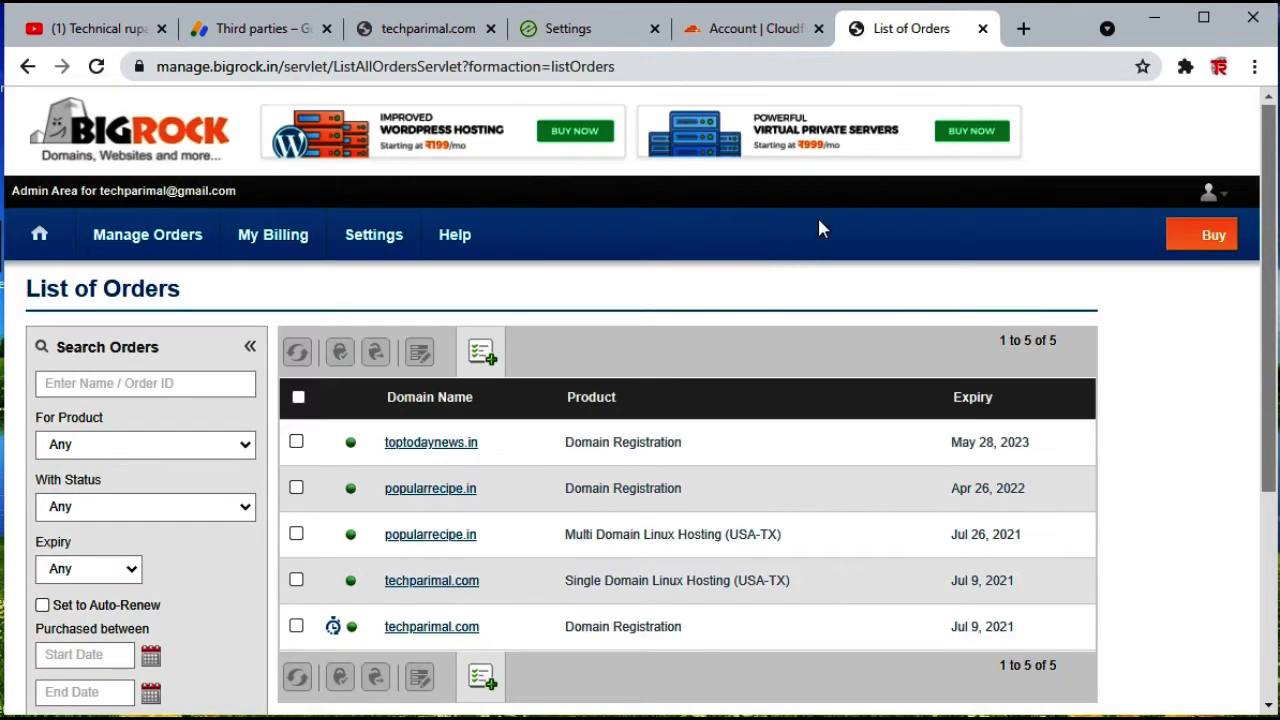
- Open the popularrecipe.in multi-domain hosting order and the techparimal.com single-domain hosting order in separate tabs
scroll(810, 230, "down", 2)
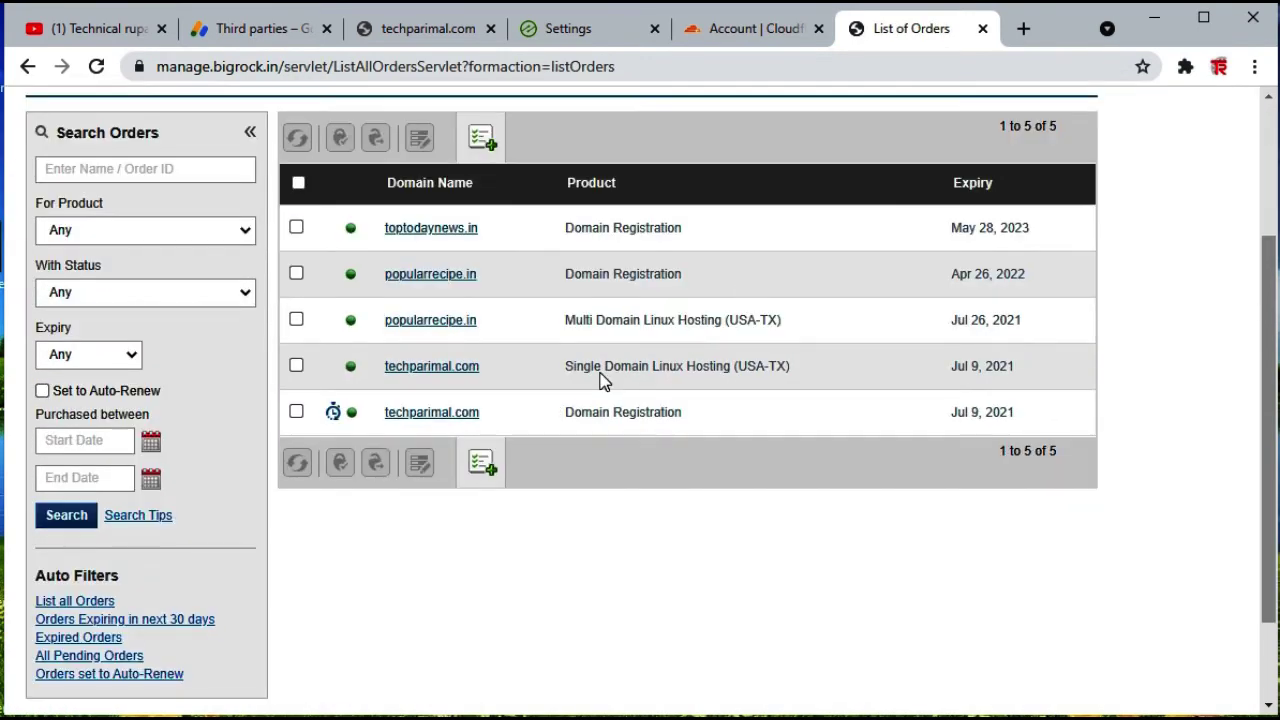
right_click(462, 326)
left_click(577, 342)
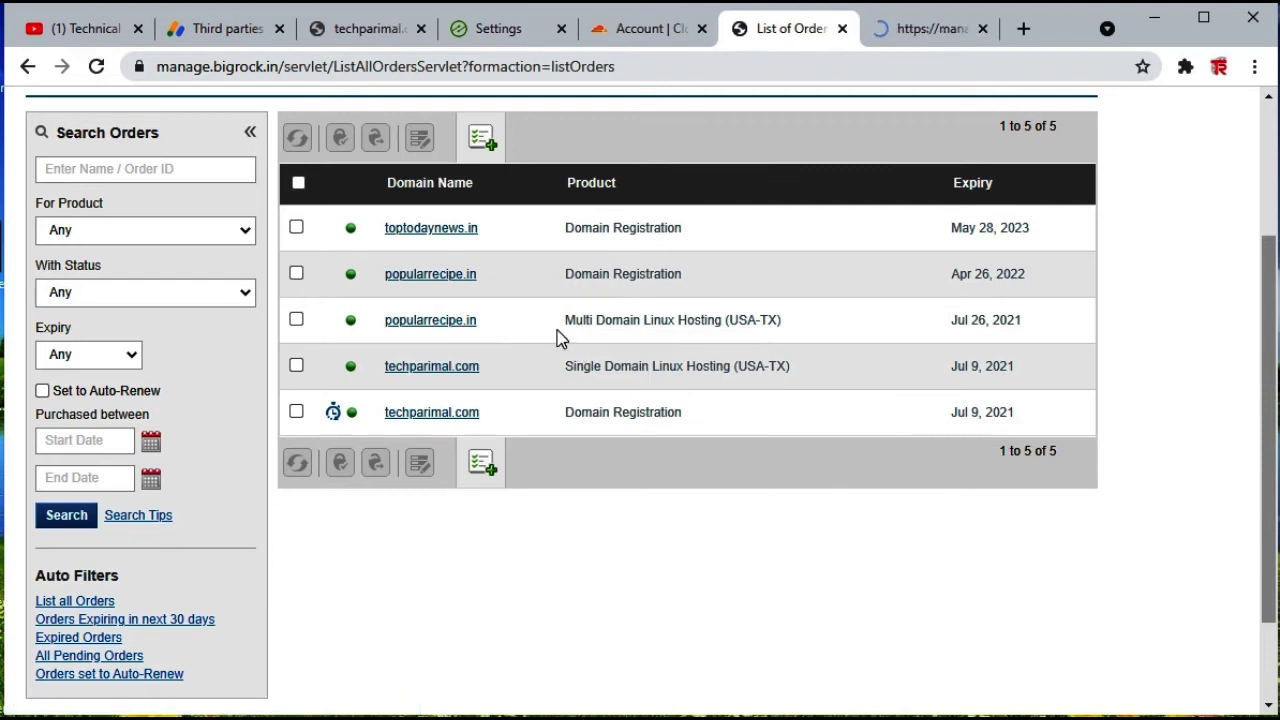
right_click(423, 367)
left_click(794, 595)
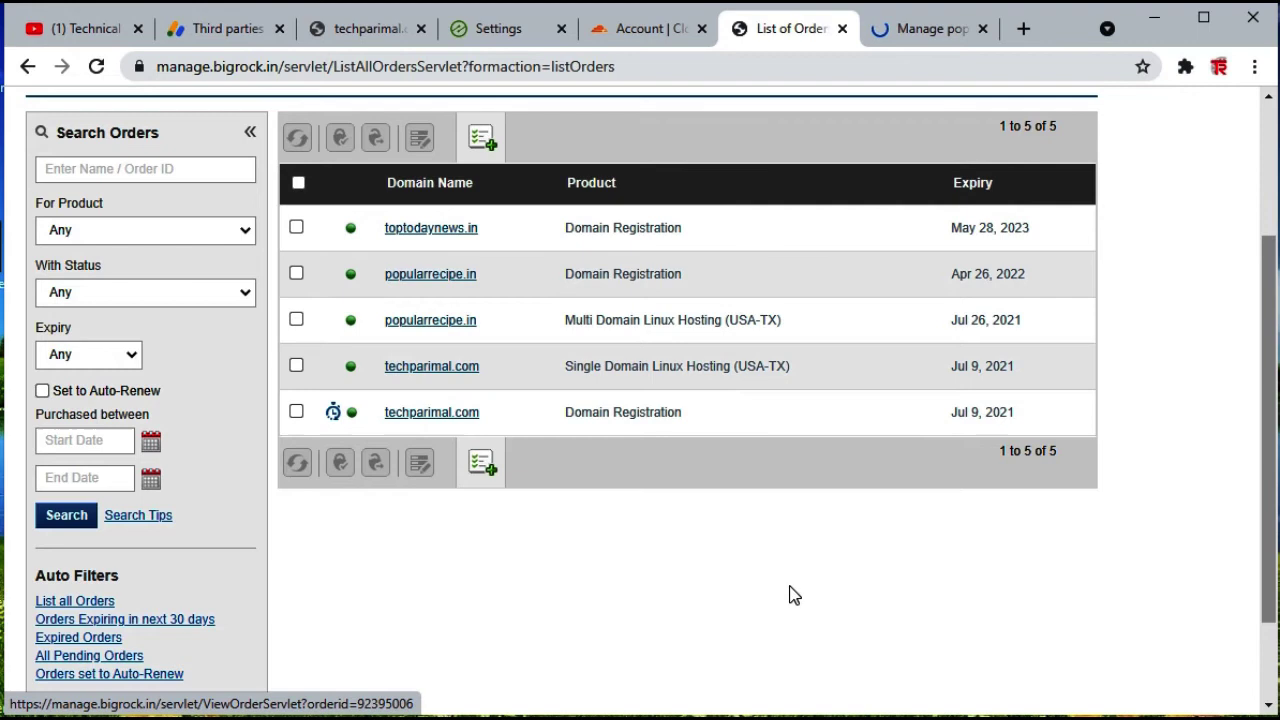
left_click(814, 30)
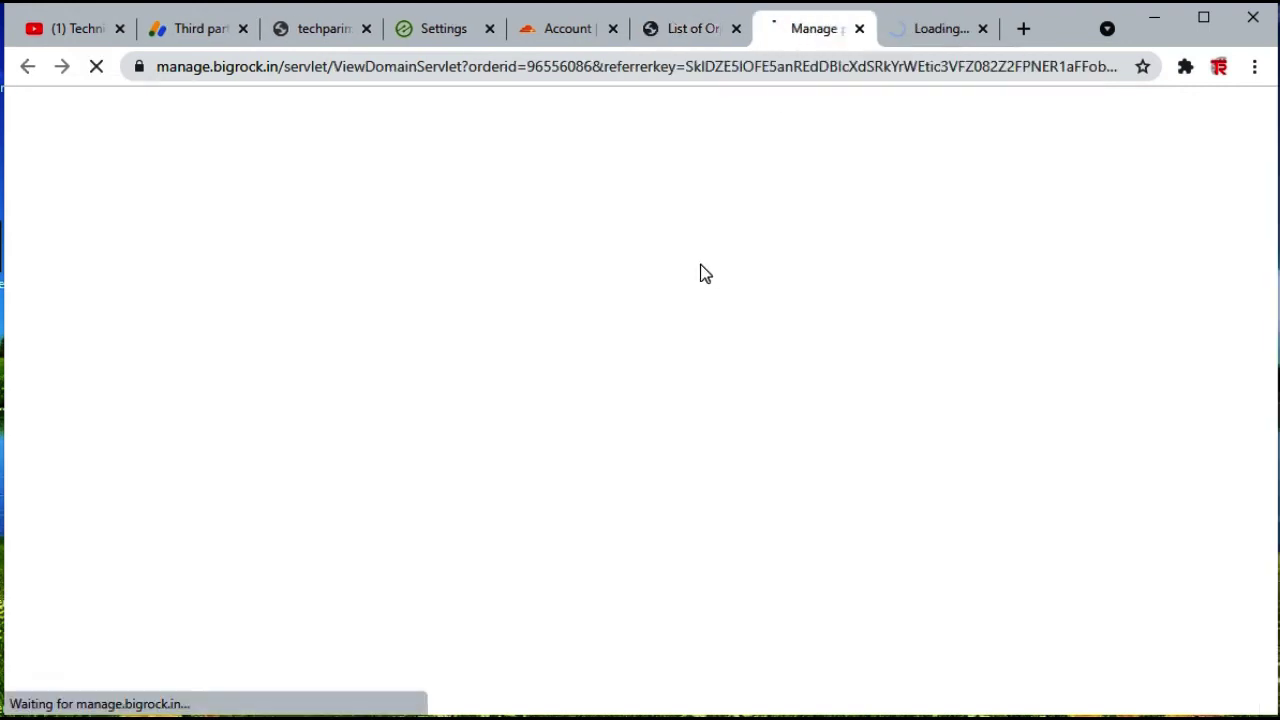
left_click(910, 30)
left_click(800, 30)
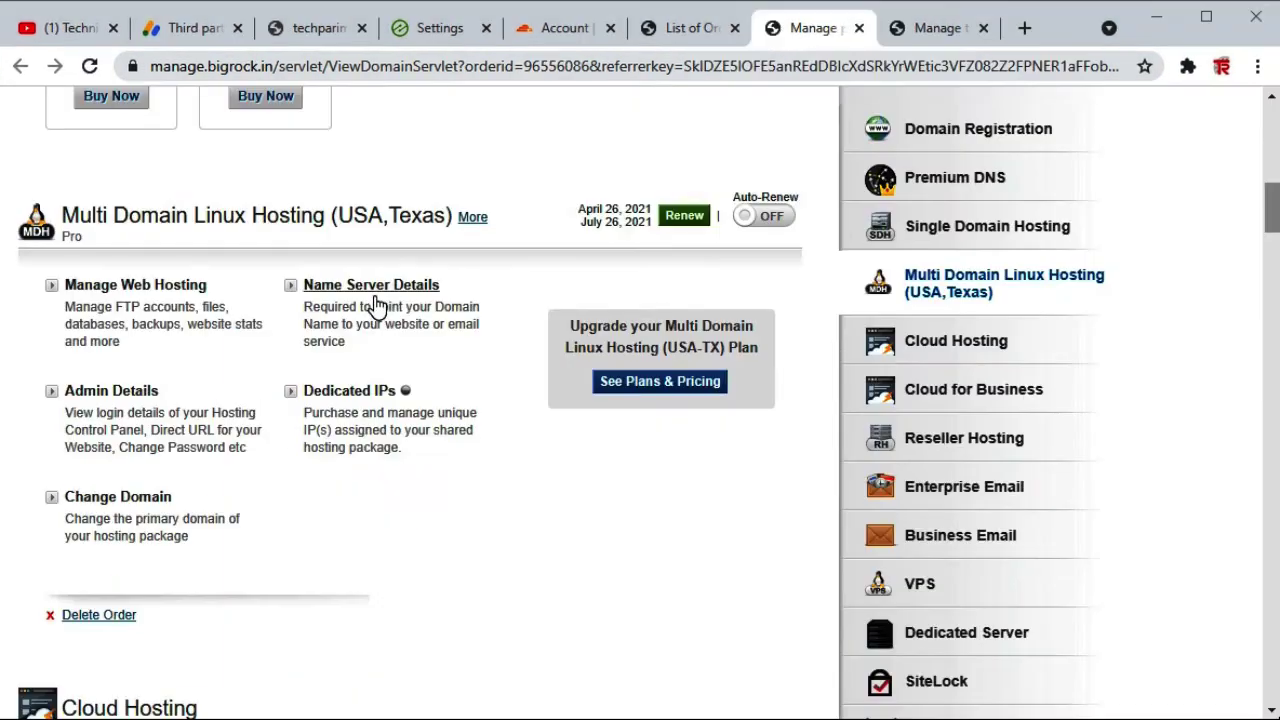
- Open the popularrecipe.in hosting's name server details and the name server management for the techparimal.com domain
left_click(390, 287)
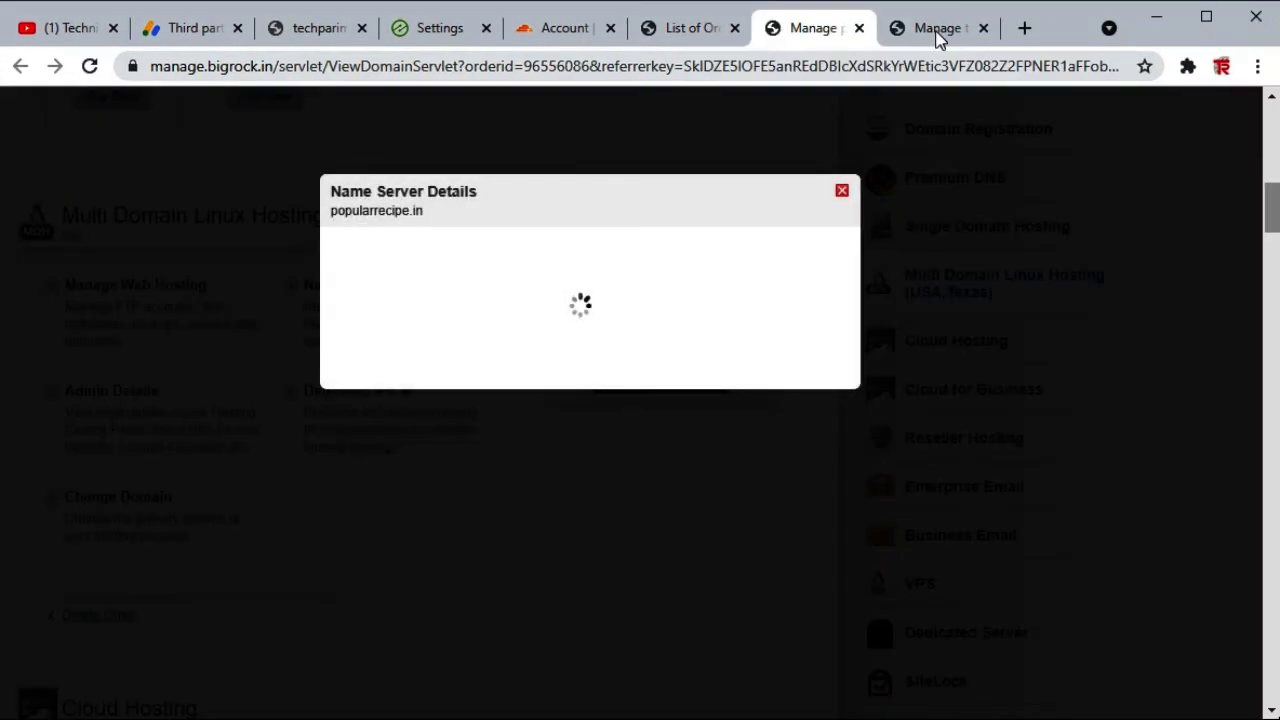
left_click(938, 34)
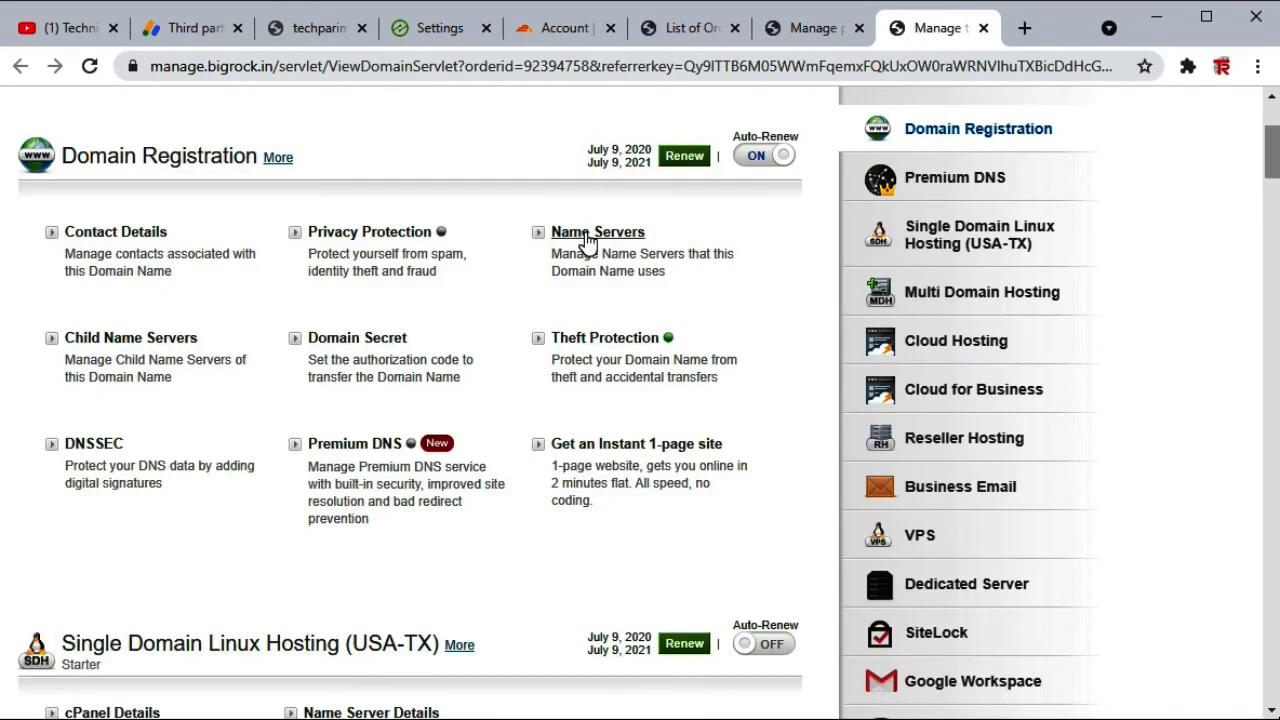
left_click(590, 240)
key("ctrl+shift+Tab")
- Copy the hosting's name servers and update techparimal.com to use sns3.bigrock.com and sns4.bigrock.com
left_click_drag(485, 356, 381, 365)
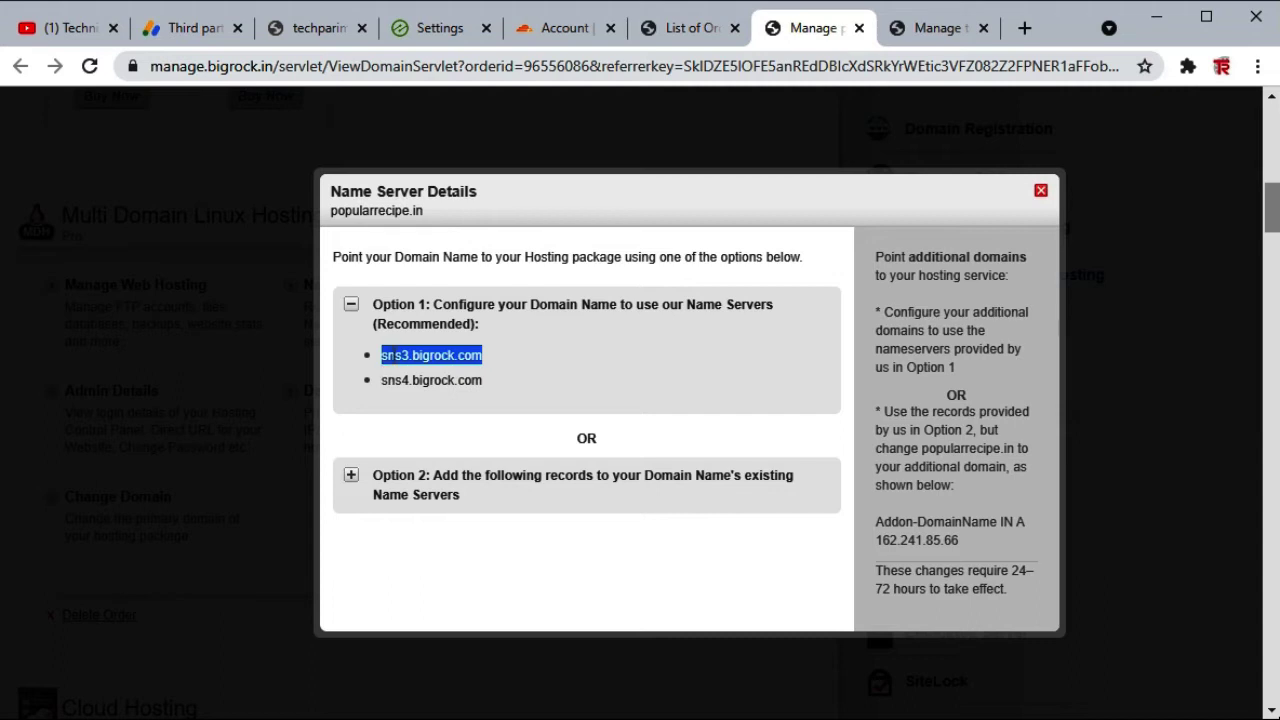
right_click(393, 357)
left_click(432, 371)
left_click(486, 390)
left_click_drag(486, 390, 383, 393)
right_click(388, 388)
left_click(432, 396)
left_click(900, 30)
right_click(525, 318)
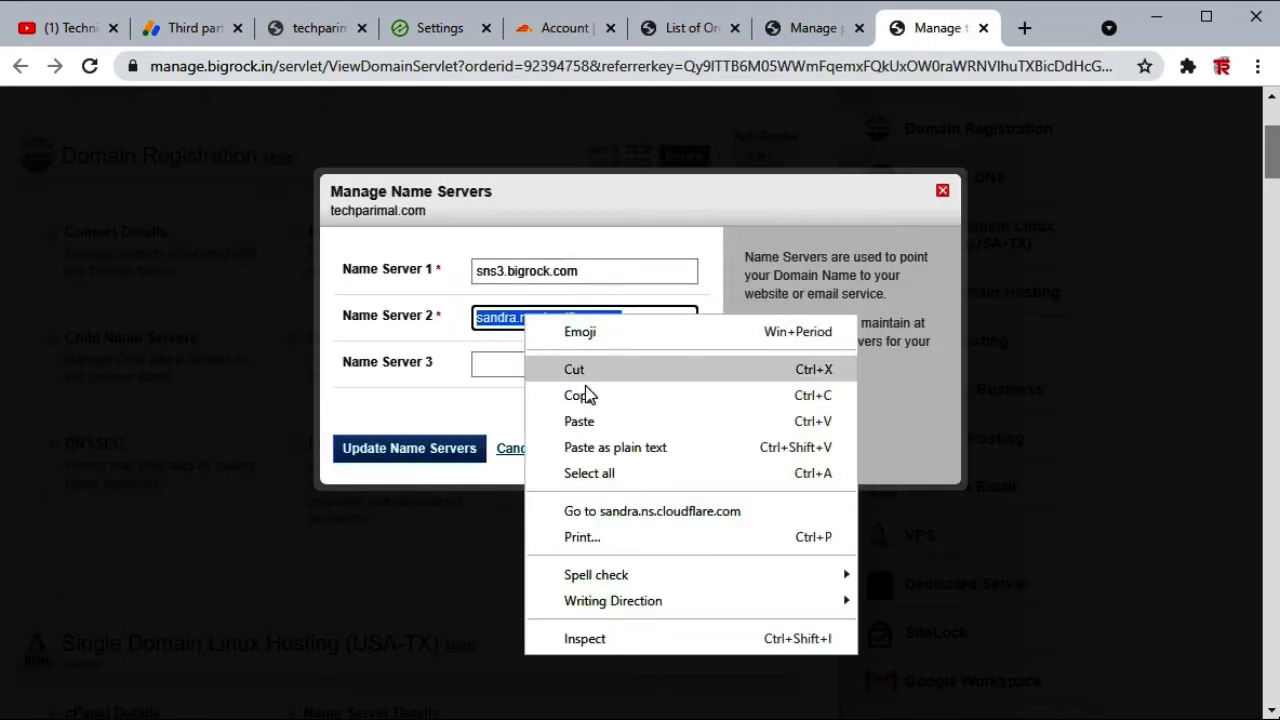
left_click(580, 421)
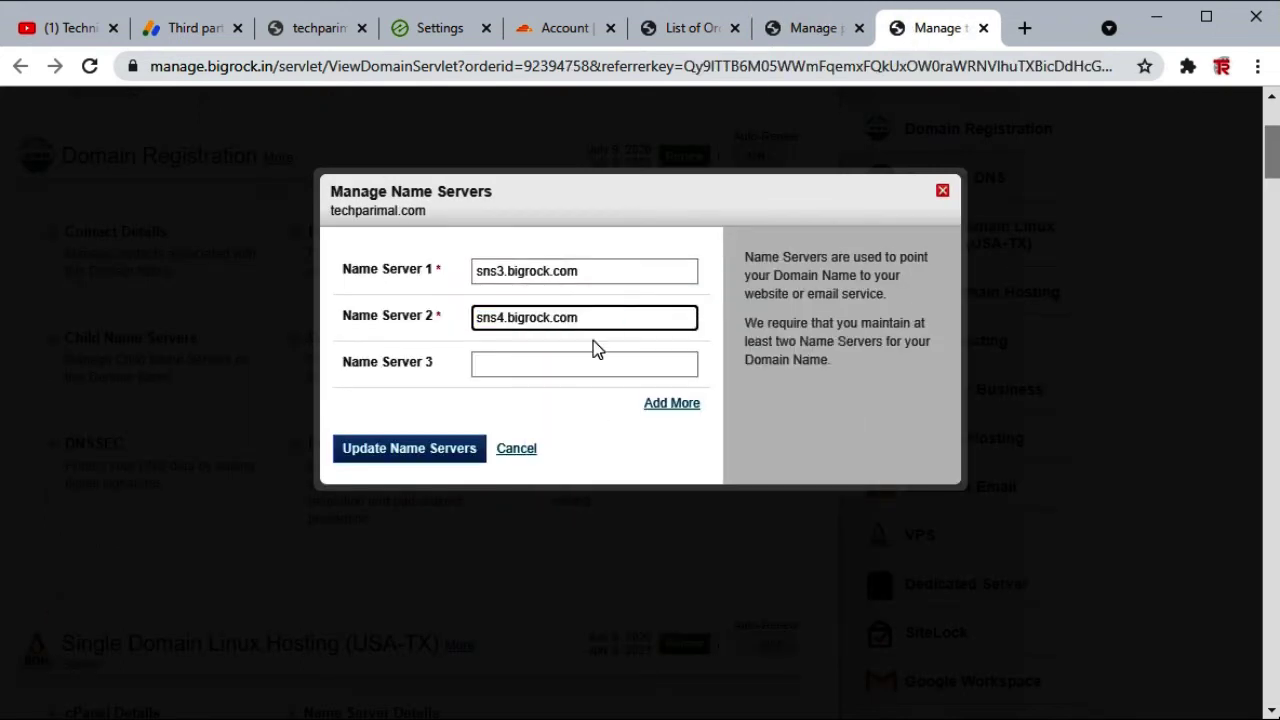
left_click(405, 452)
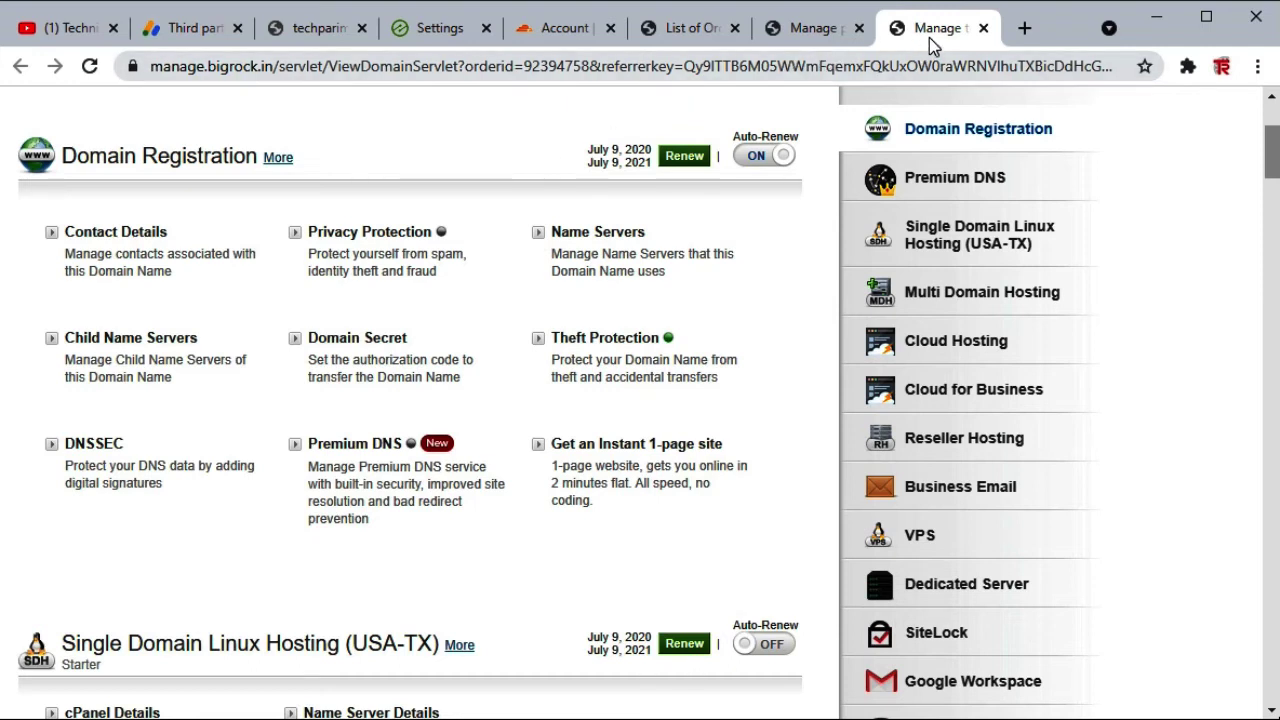
- Close the BigRock tabs and check the techparimal.com home page
left_click(984, 30)
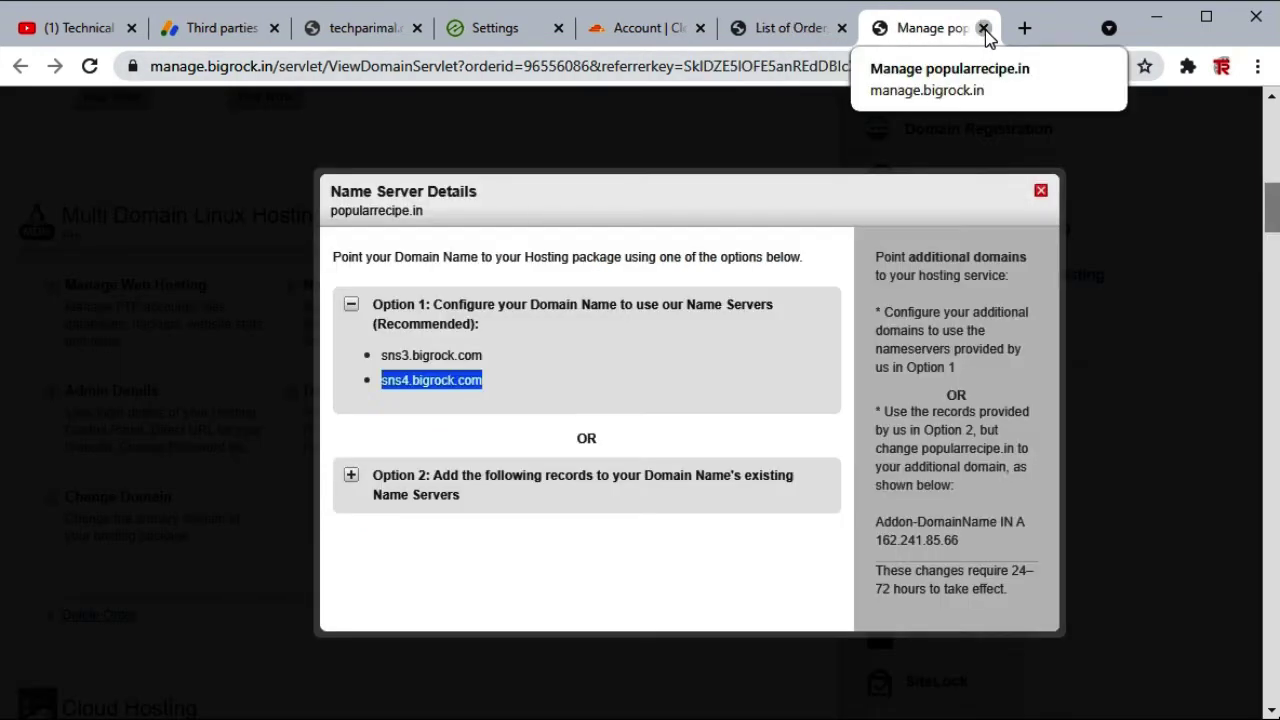
left_click(984, 30)
left_click(985, 29)
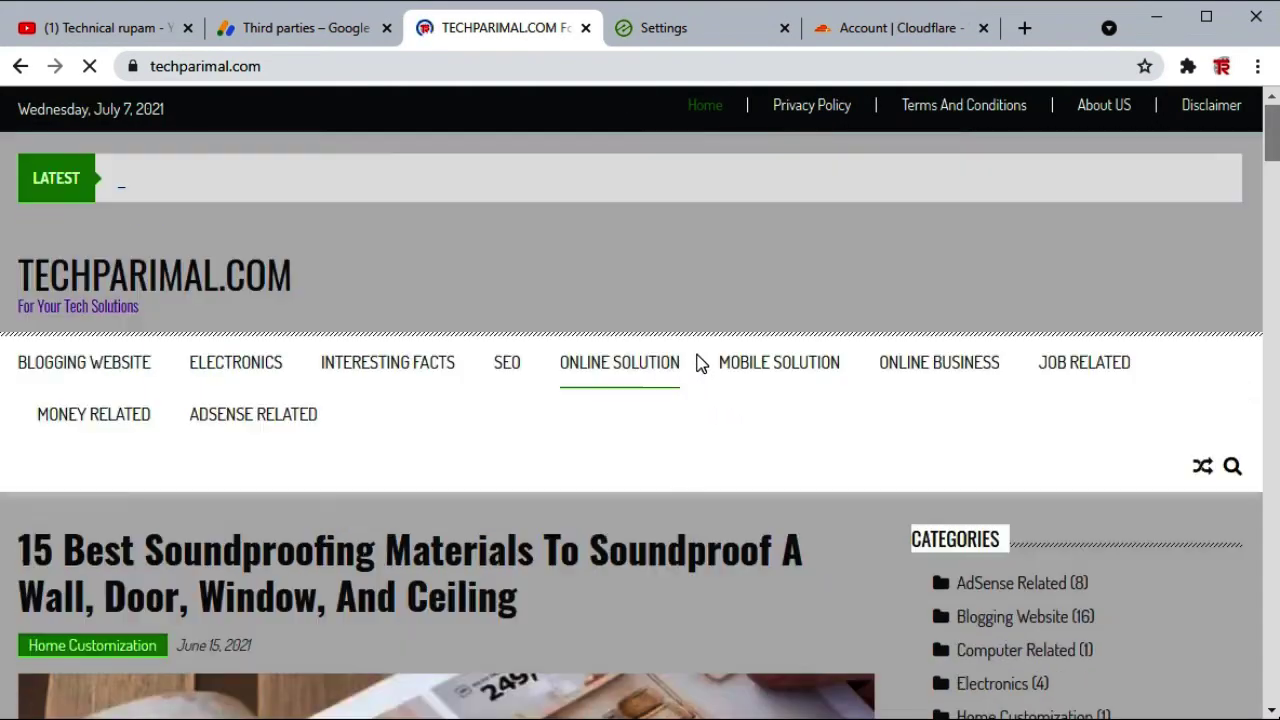
scroll(697, 363, "down", 3)
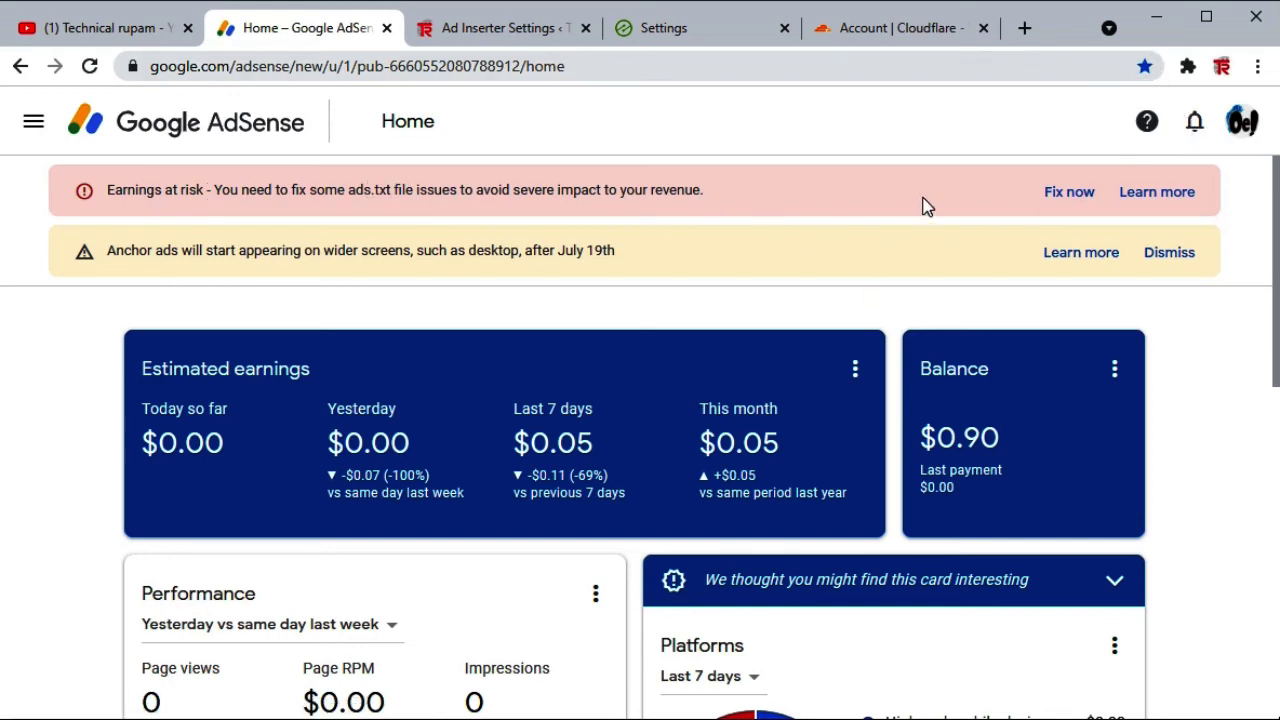
- Check the notifications in Google AdSense and open the fix for the ads.txt file issue
left_click(1194, 128)
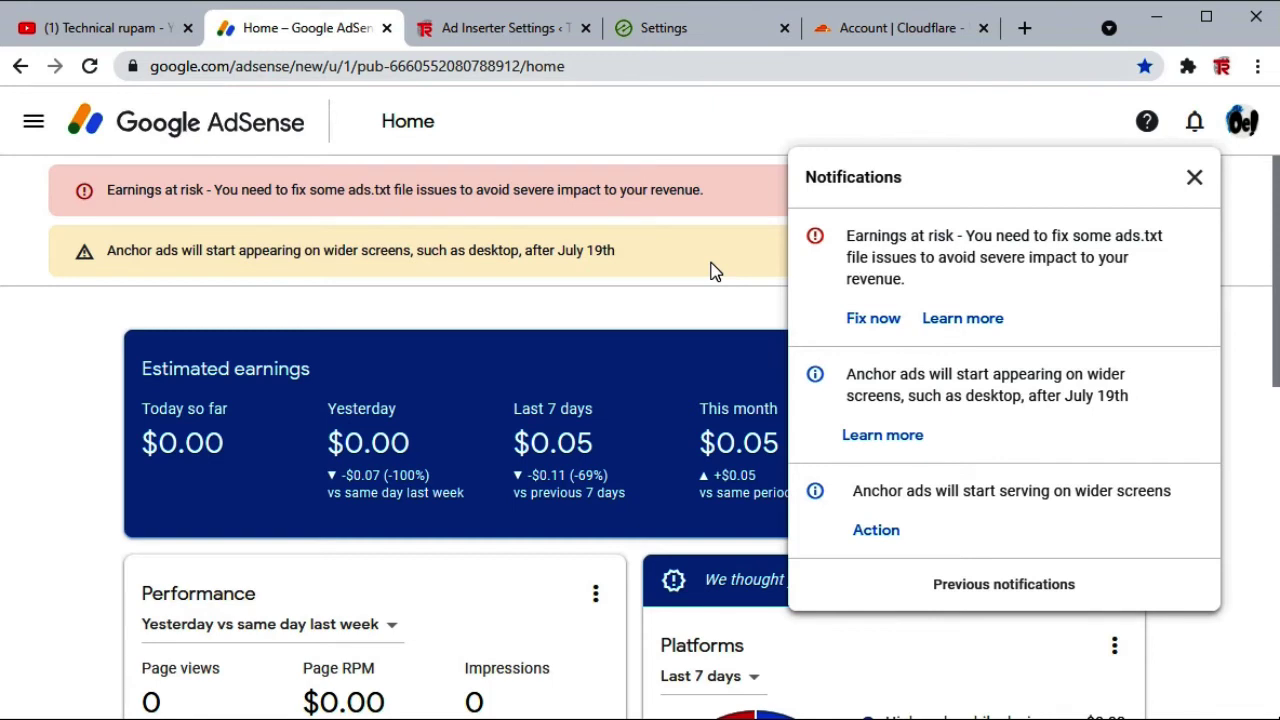
left_click(714, 270)
left_click(1066, 200)
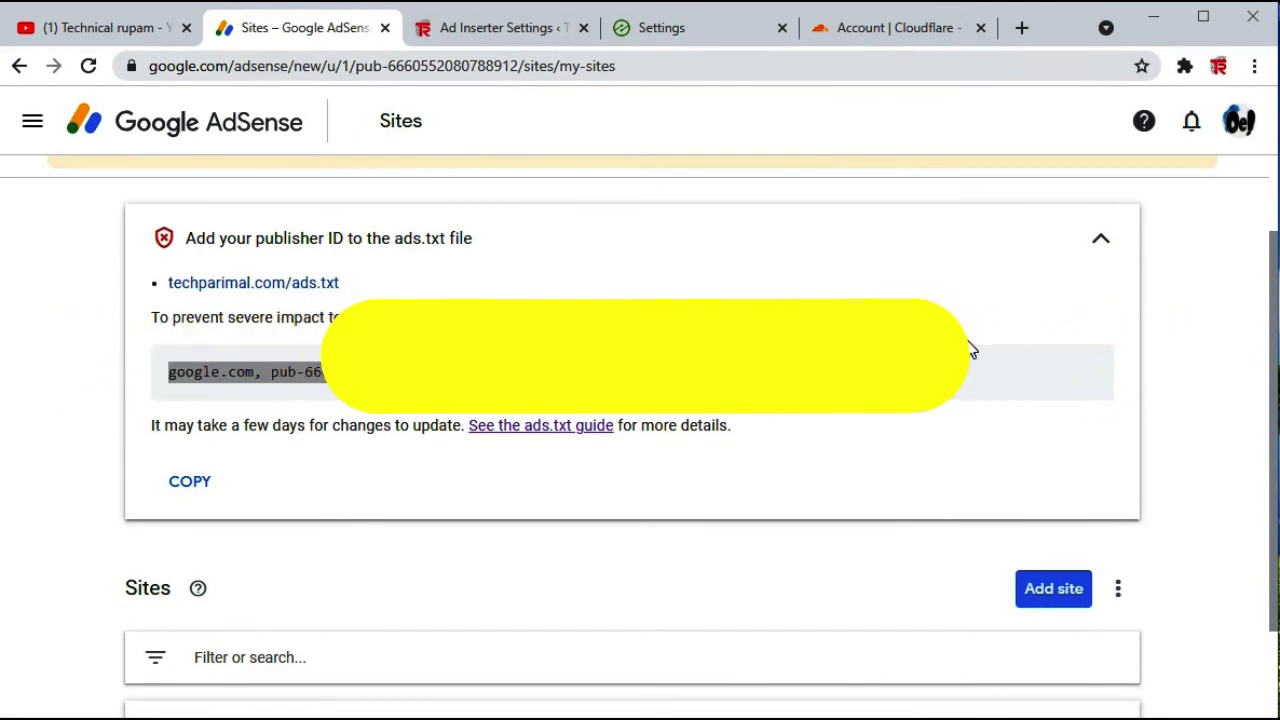
- Minimize the browser and create a new text document on the desktop named ads.txt
left_click(1153, 17)
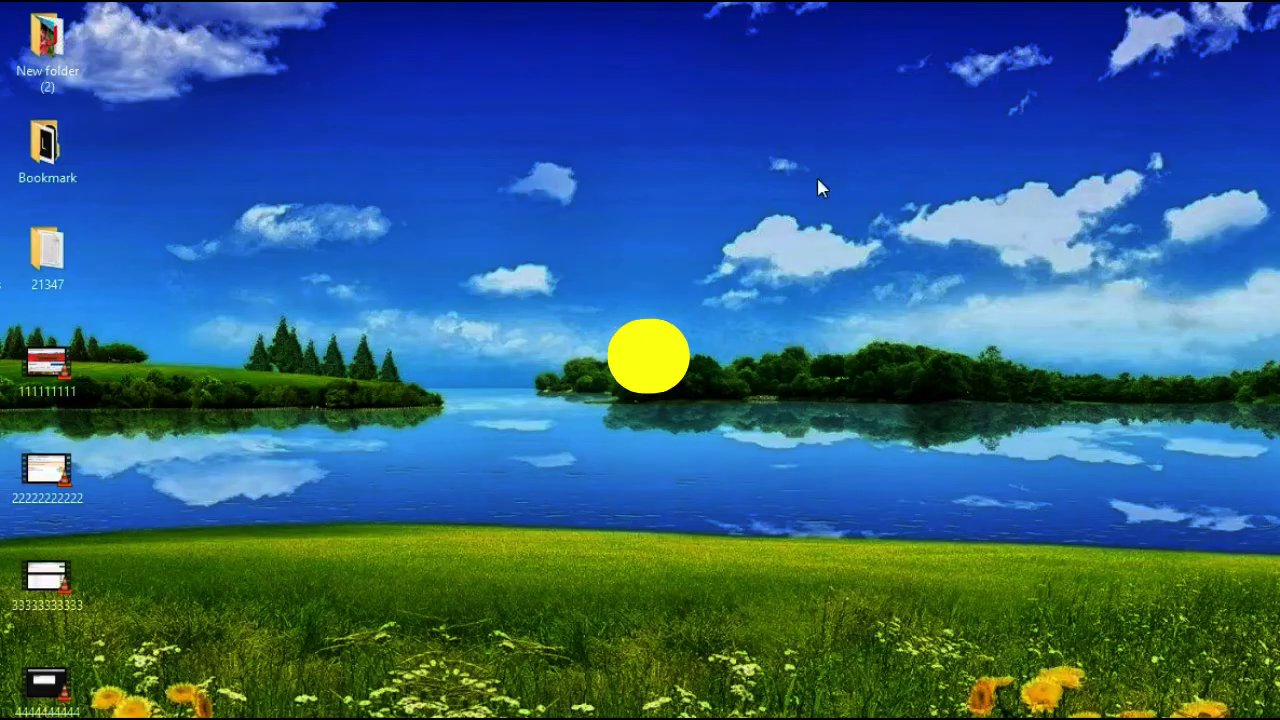
right_click(313, 212)
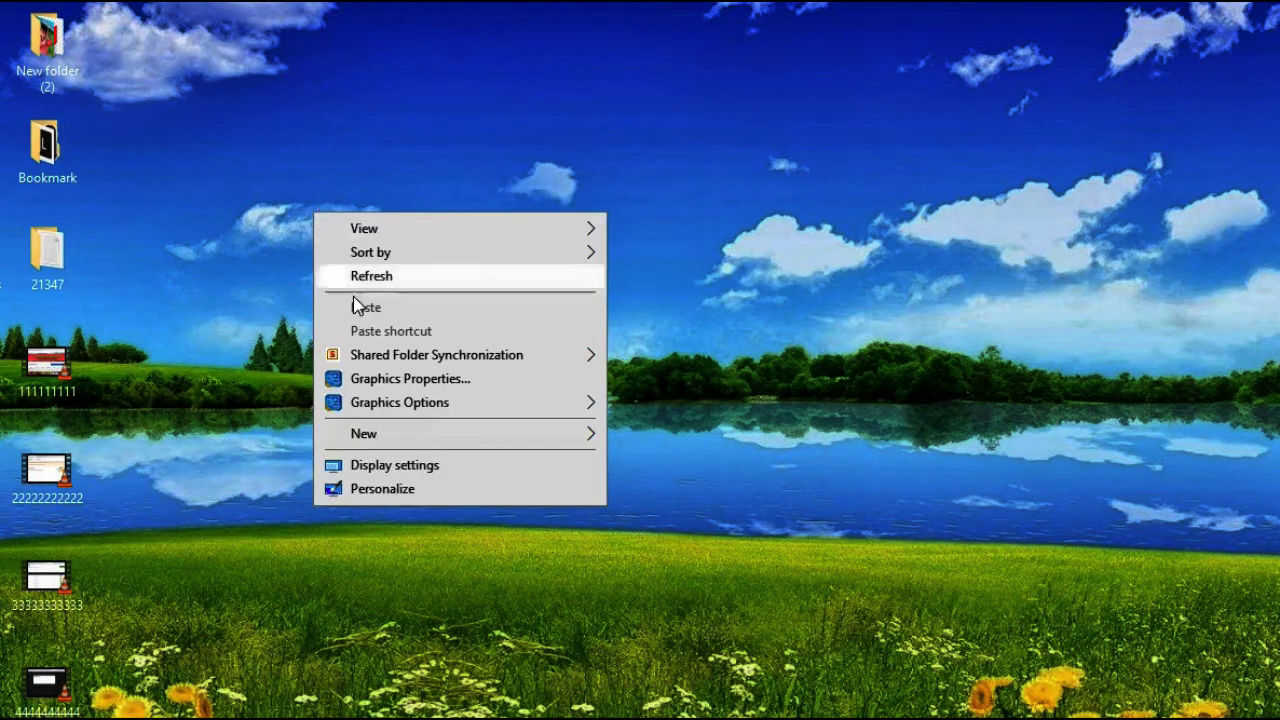
left_click(419, 428)
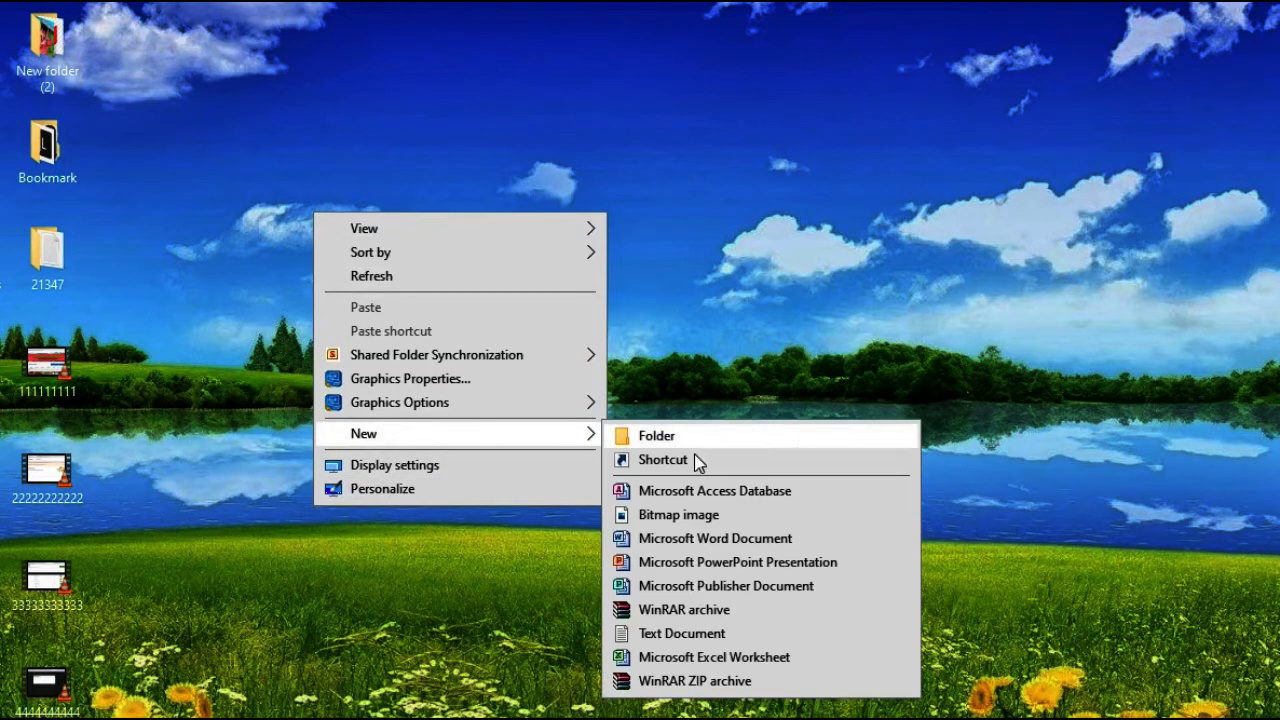
left_click(727, 640)
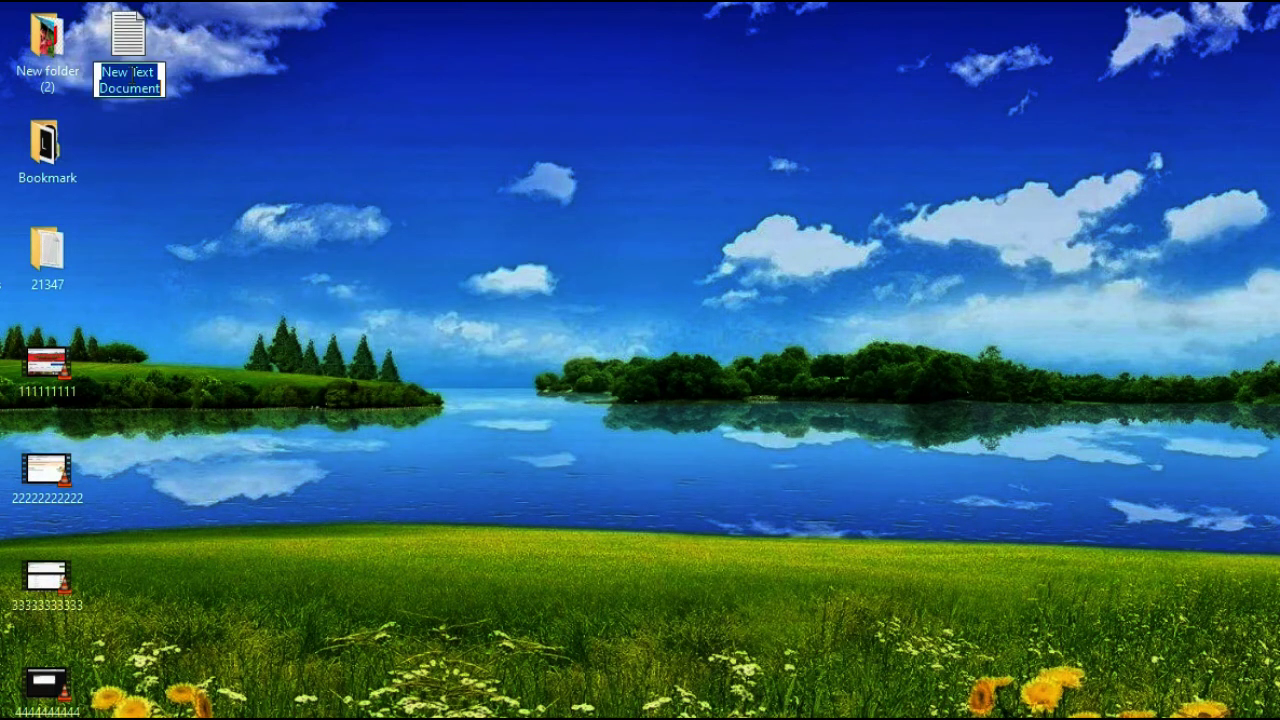
type("ads.txt")
left_click(385, 260)
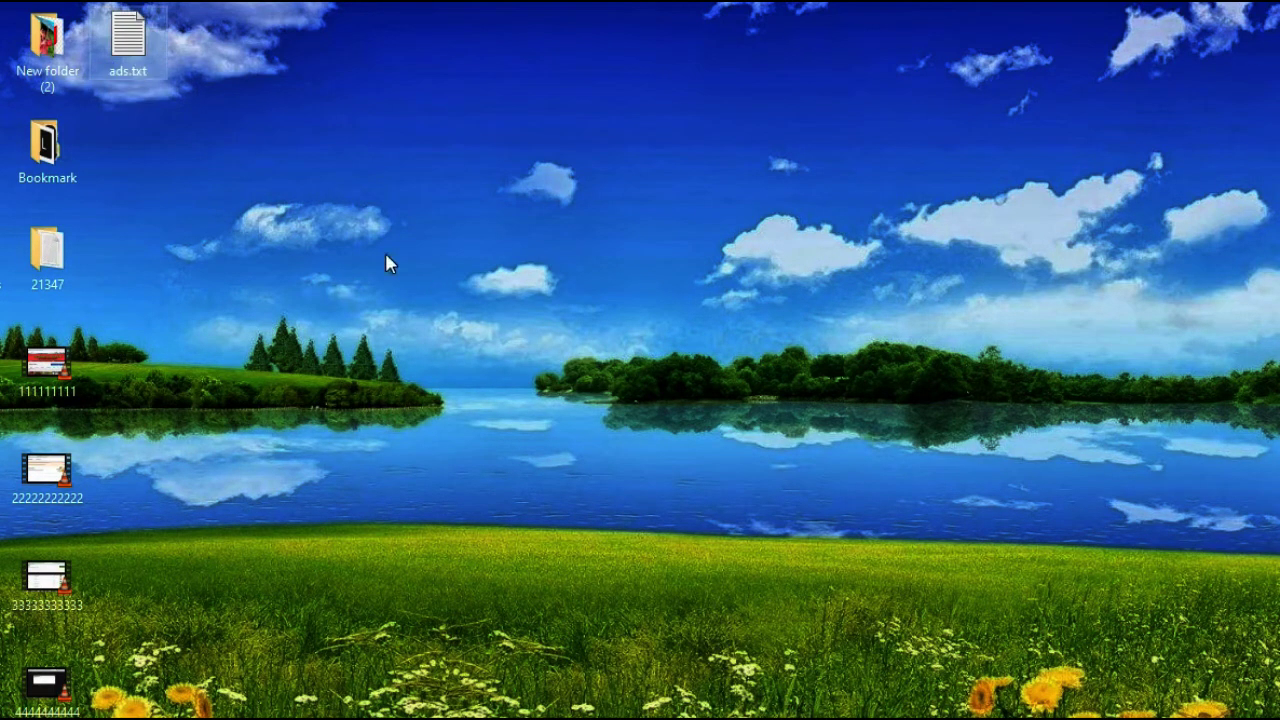
- Paste the copied AdSense publisher ID line into the desktop ads.txt file, save it and close the file
double_click(165, 56)
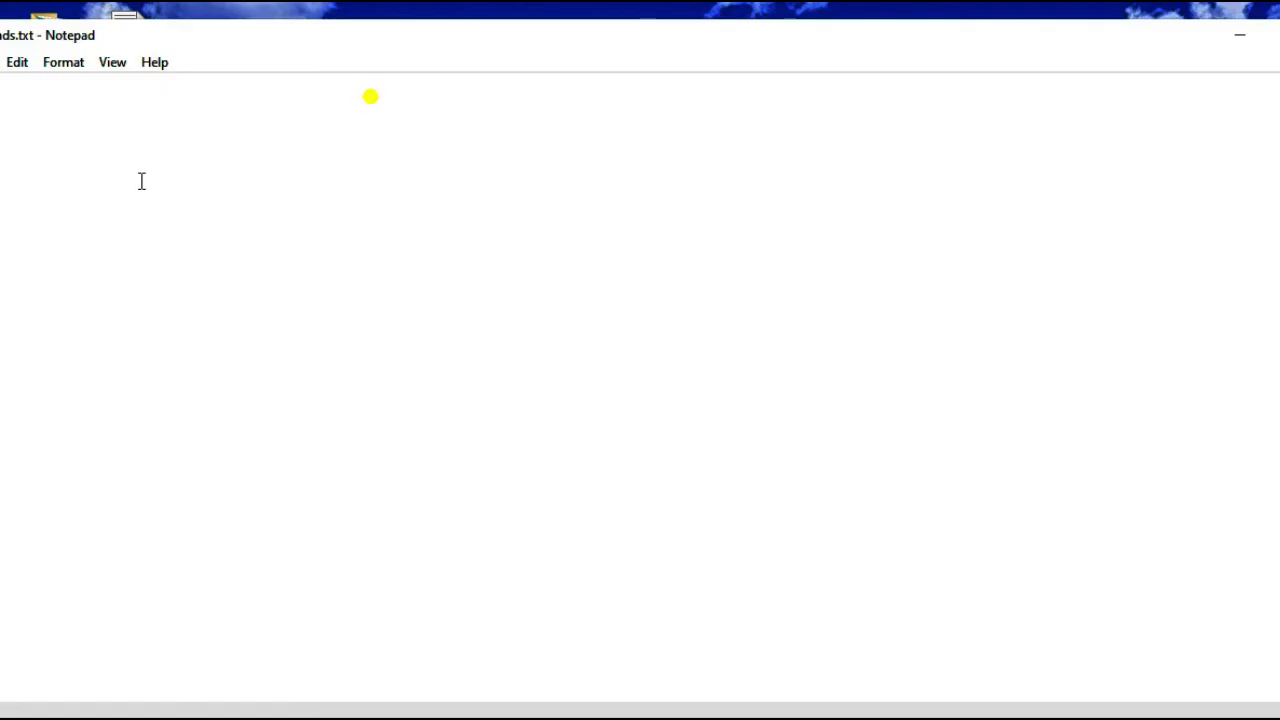
right_click(140, 182)
left_click(200, 275)
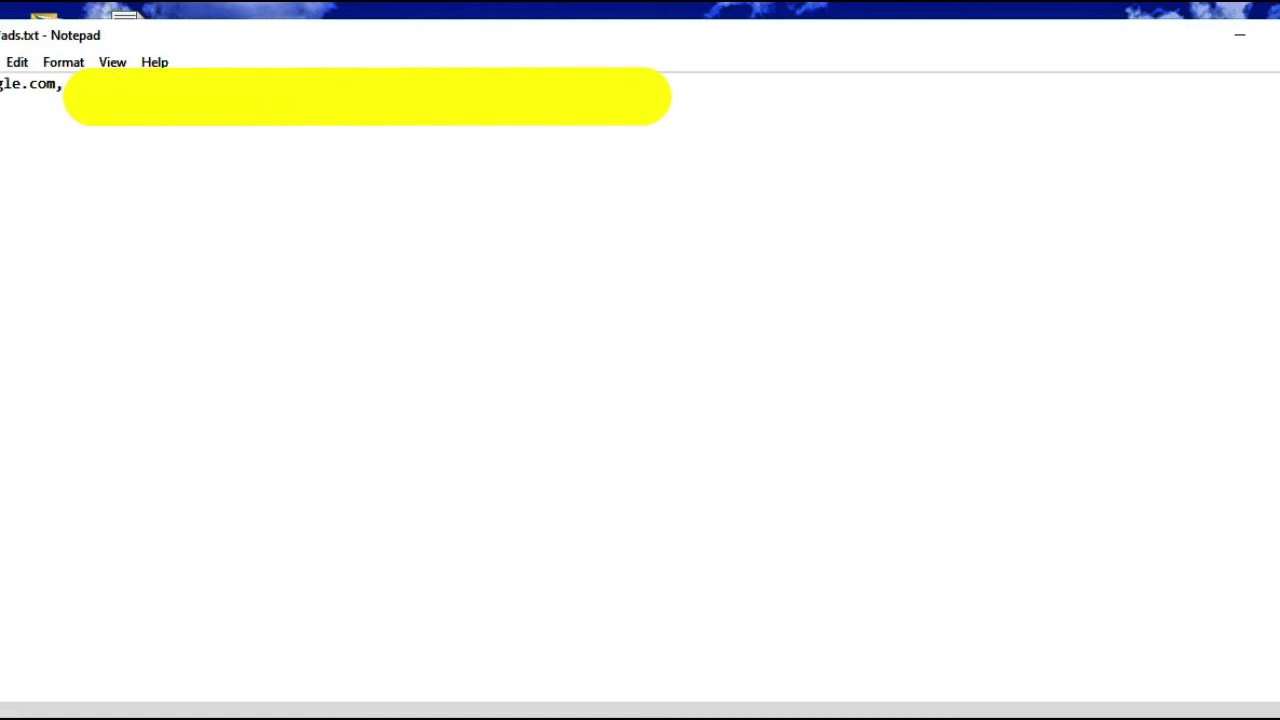
key("alt+F4")
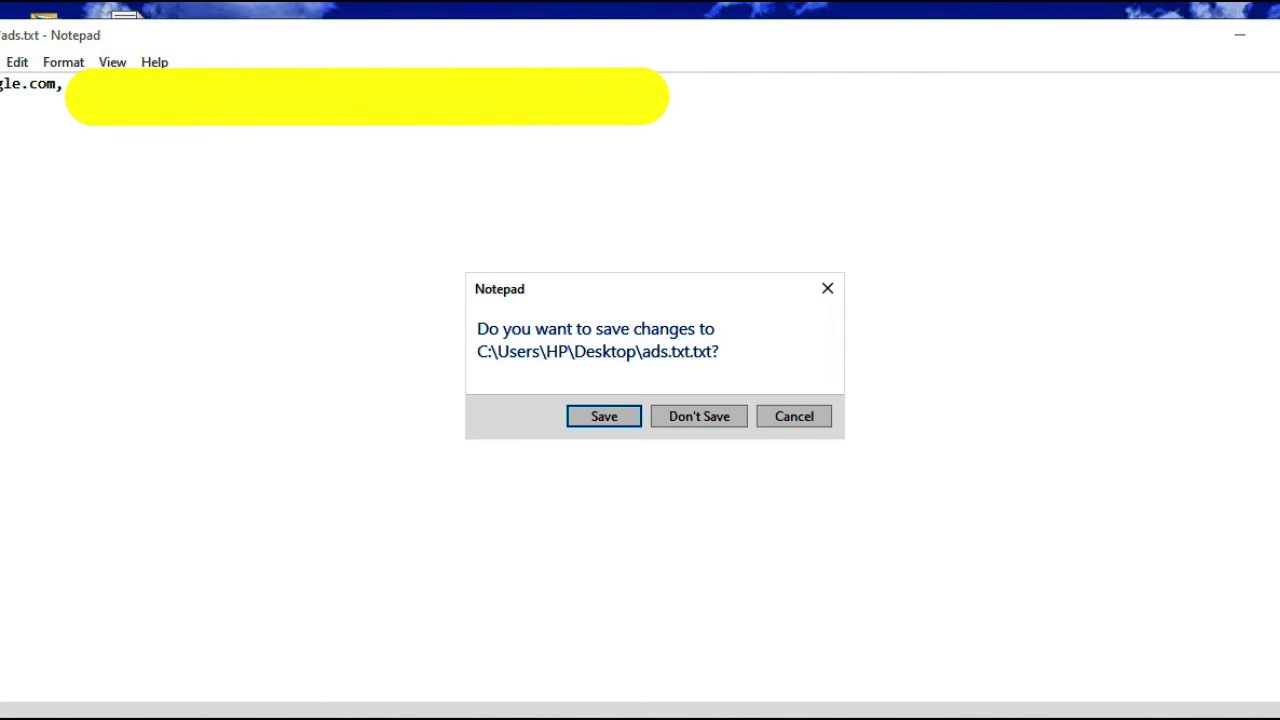
left_click(604, 420)
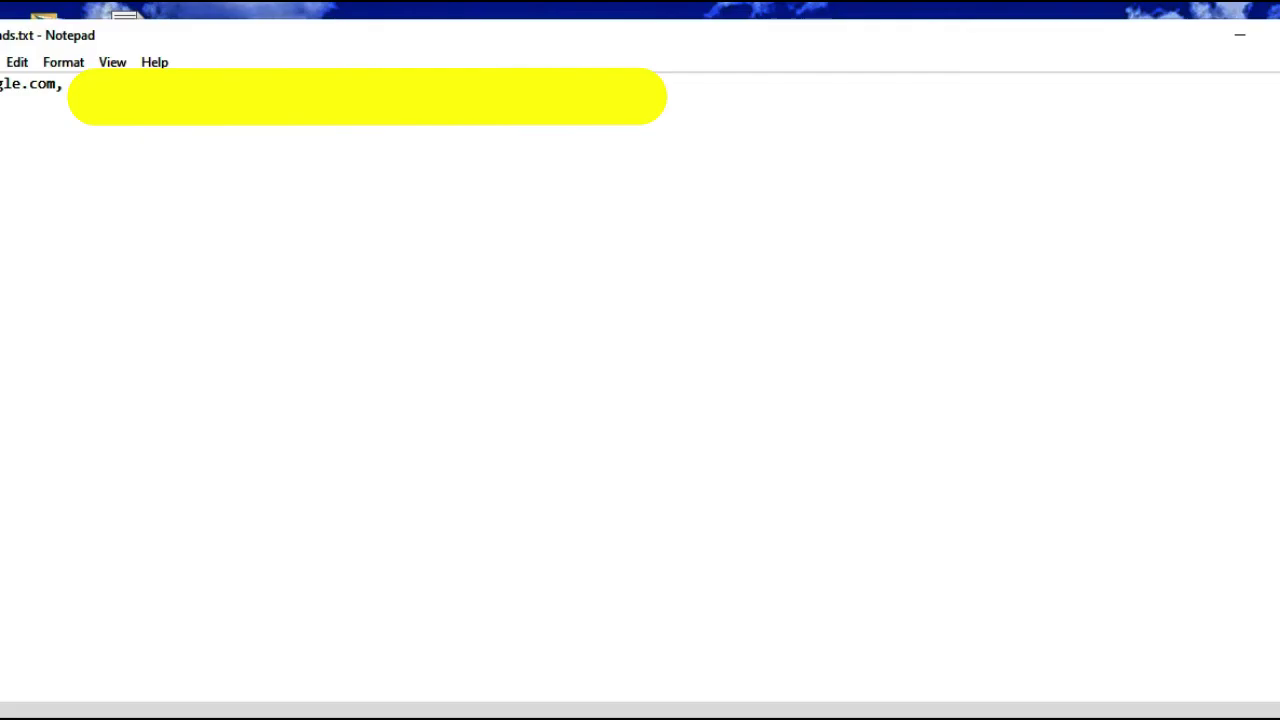
- Switch back to the browser, open the BigRock cPanel File Manager and go to the public_html/techparimal.com folder
type("pu")
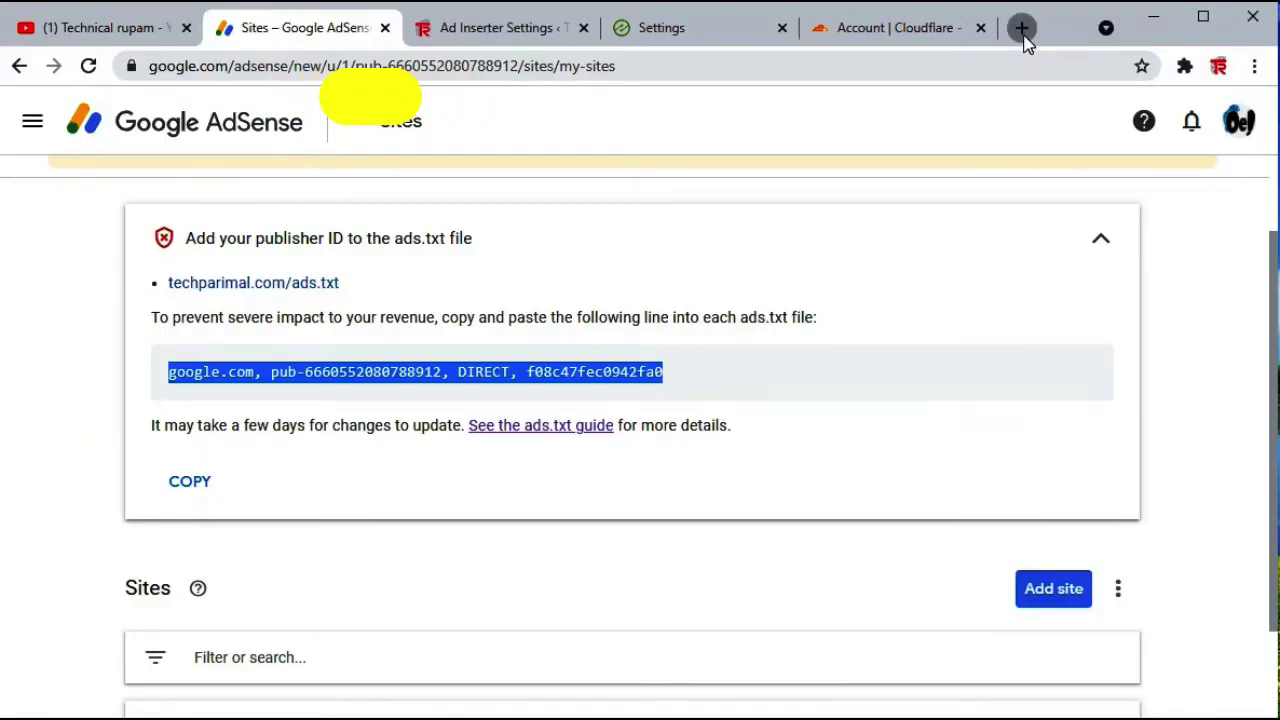
left_click(1022, 28)
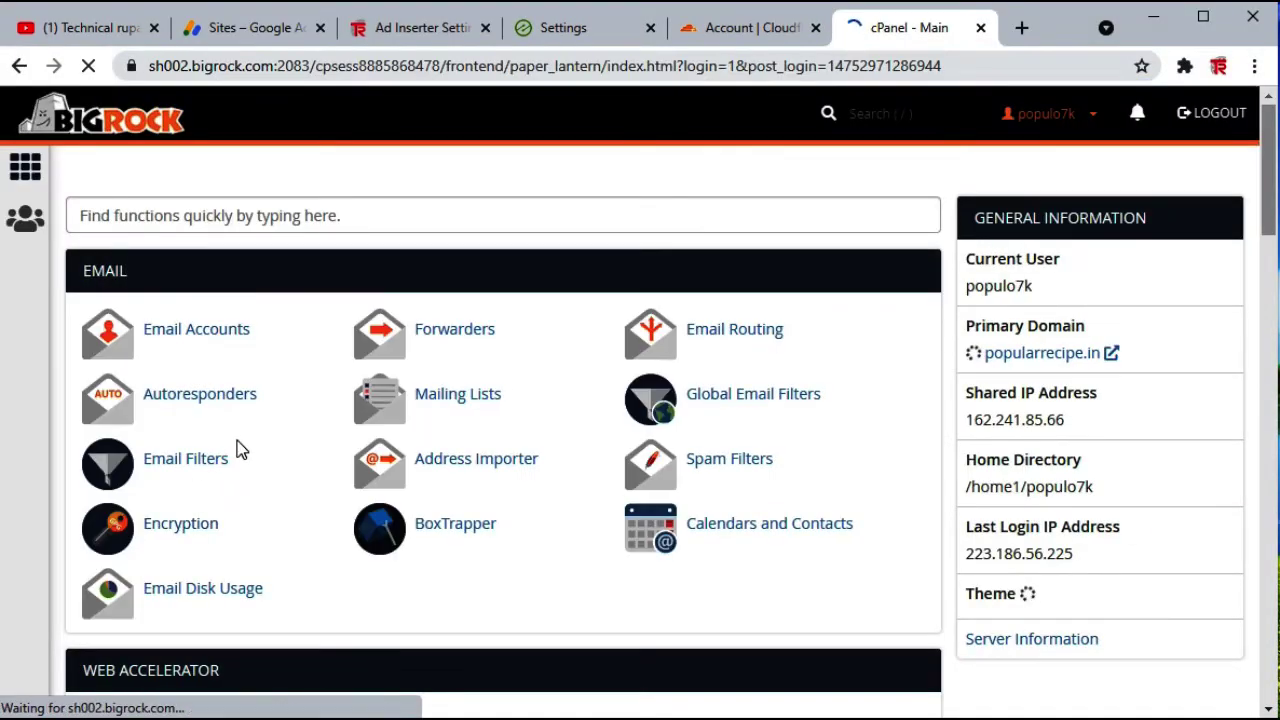
scroll(237, 448, "down", 3)
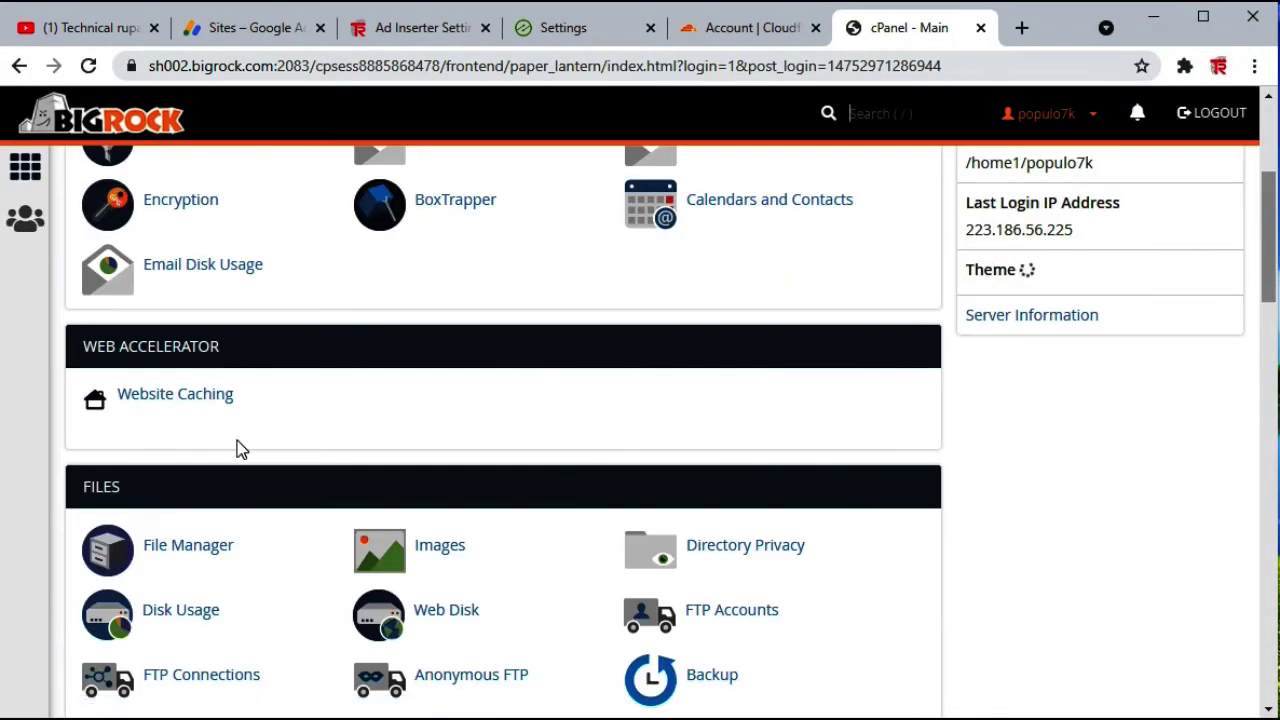
scroll(185, 440, "down", 1)
left_click(184, 443)
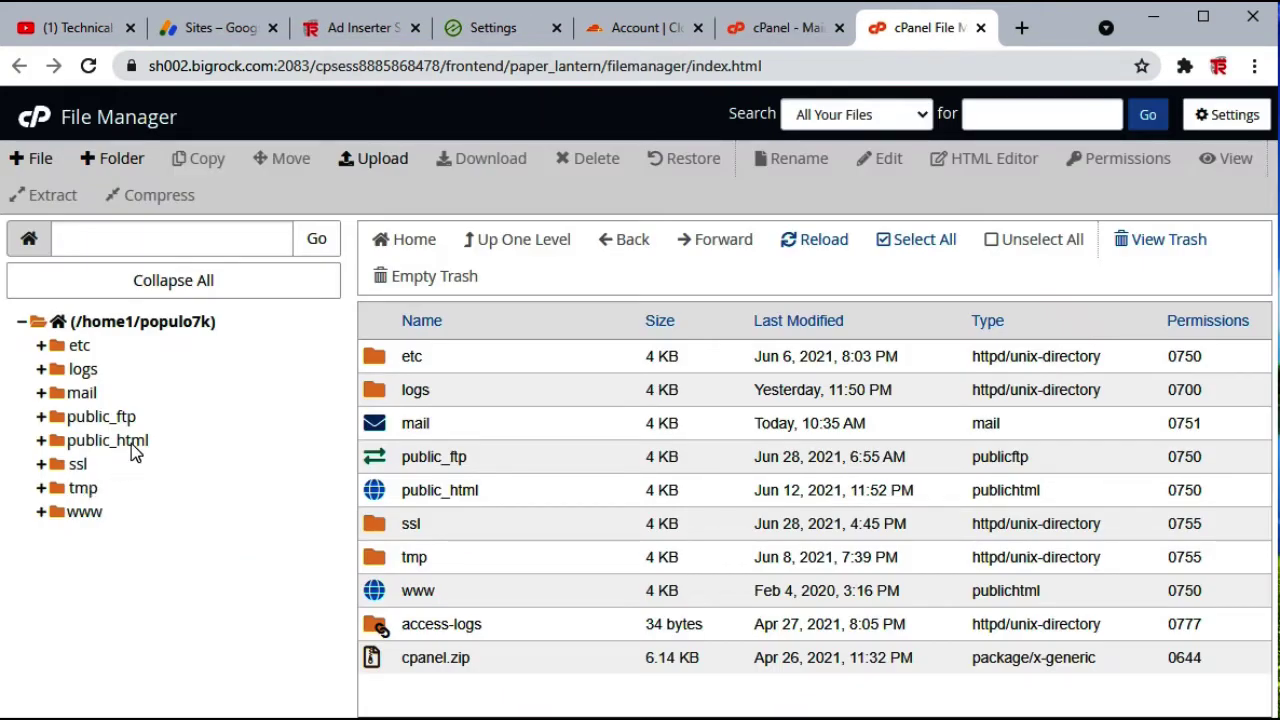
left_click(131, 443)
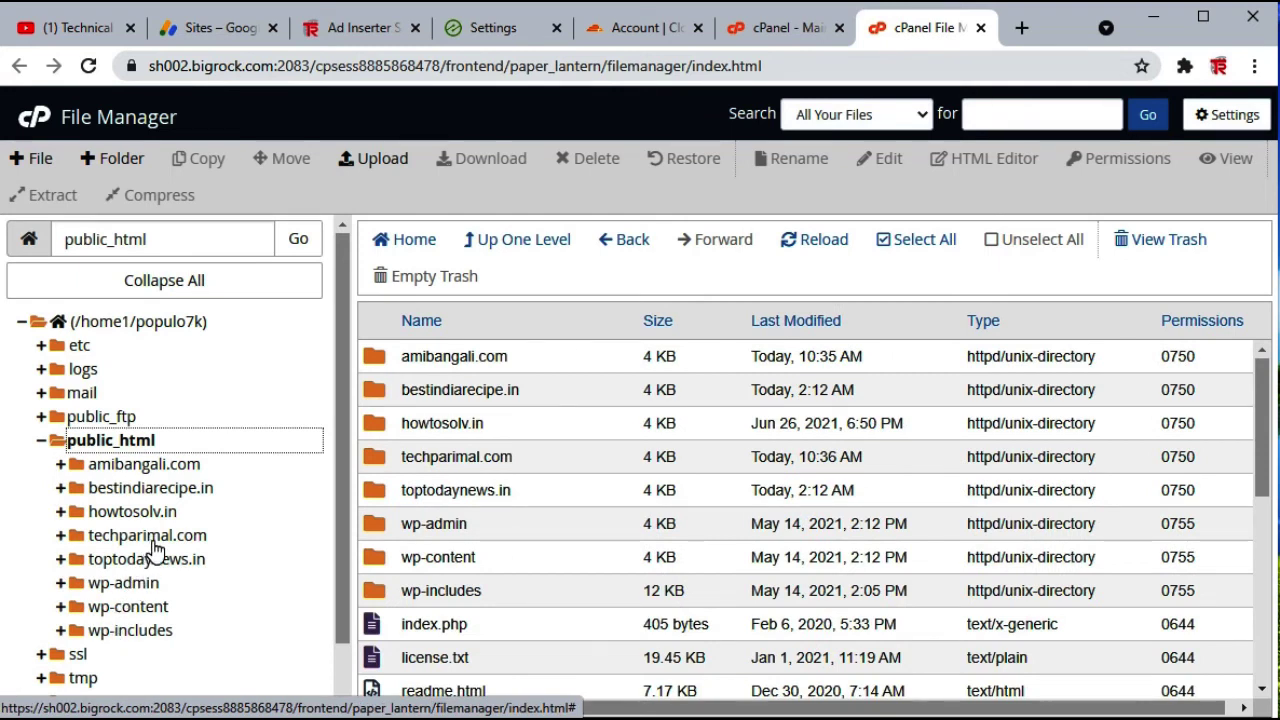
left_click(150, 541)
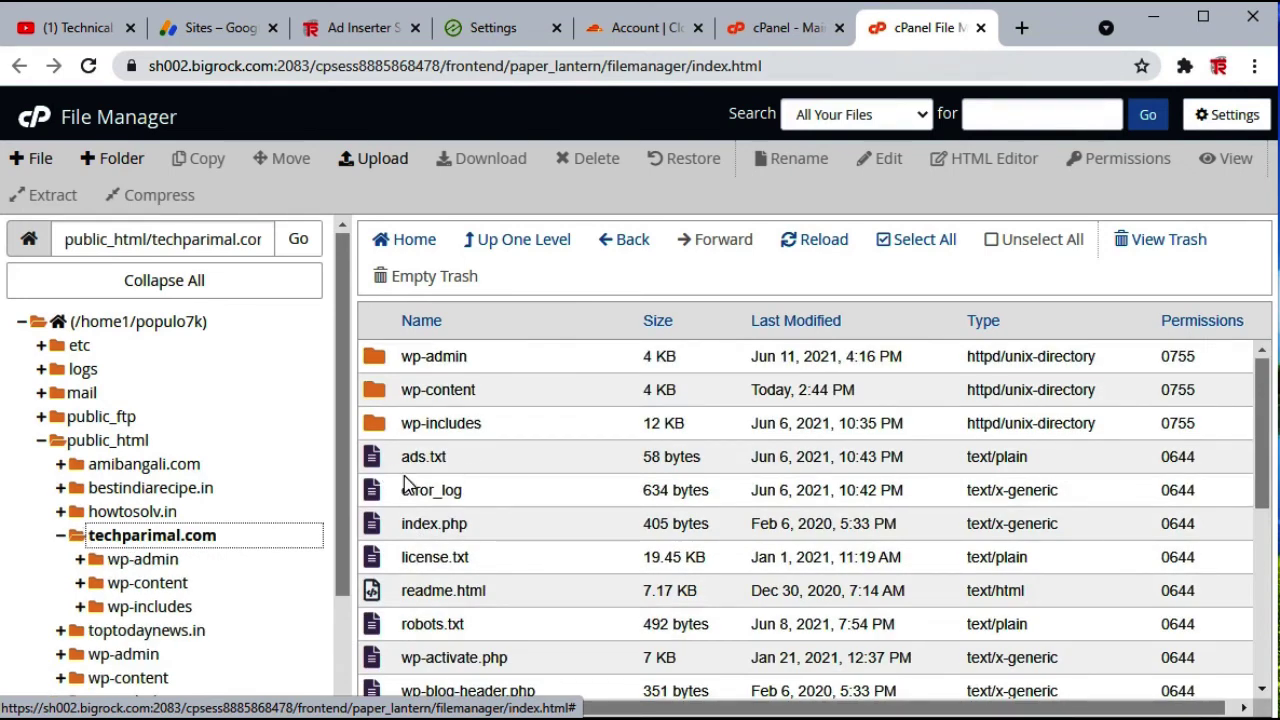
- Delete the existing ads.txt file from the techparimal.com folder
left_click(510, 458)
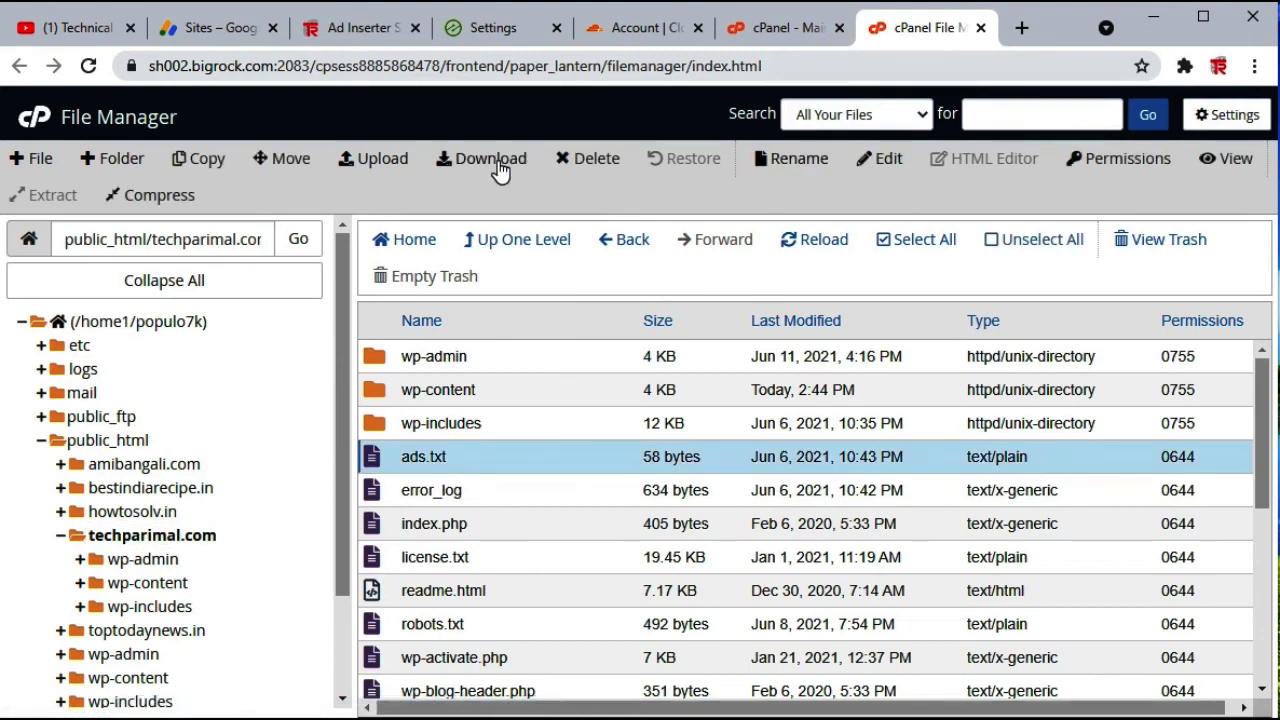
left_click(594, 160)
left_click(414, 410)
left_click(816, 470)
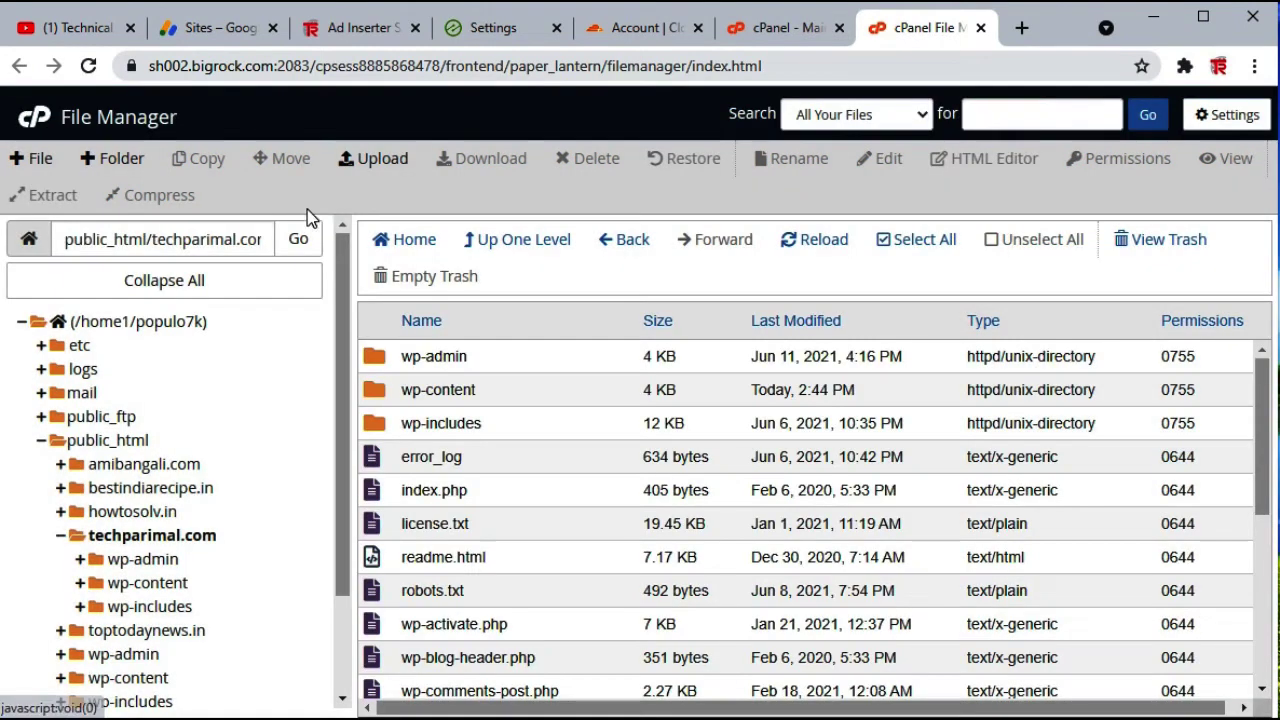
- Upload the new ads.txt file from the Desktop to the techparimal.com folder and return to the folder
left_click(379, 165)
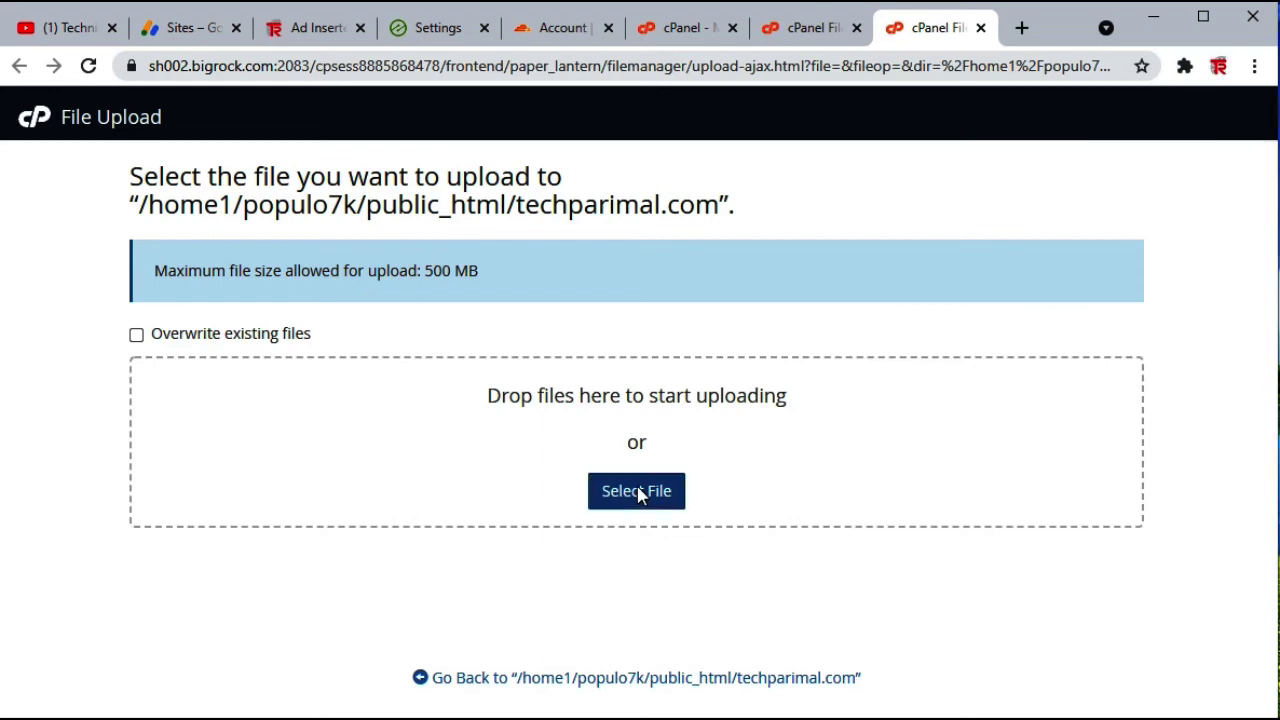
left_click(638, 491)
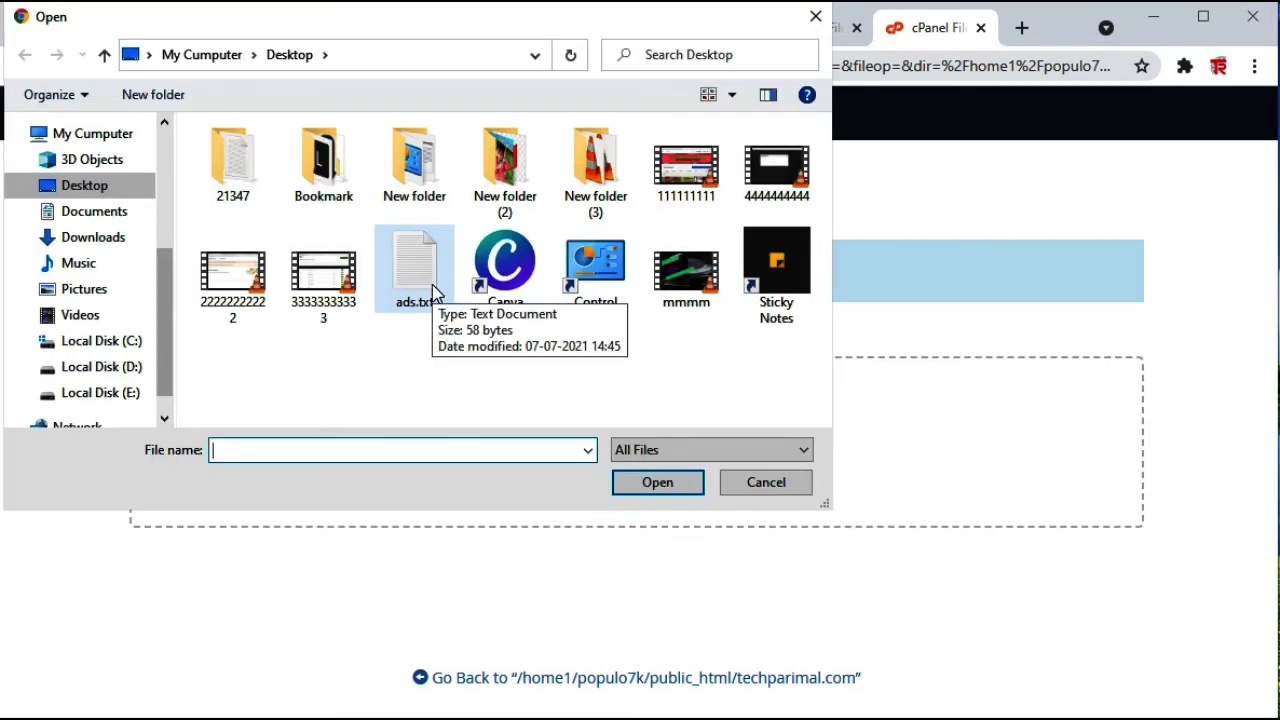
left_click(432, 284)
left_click(625, 481)
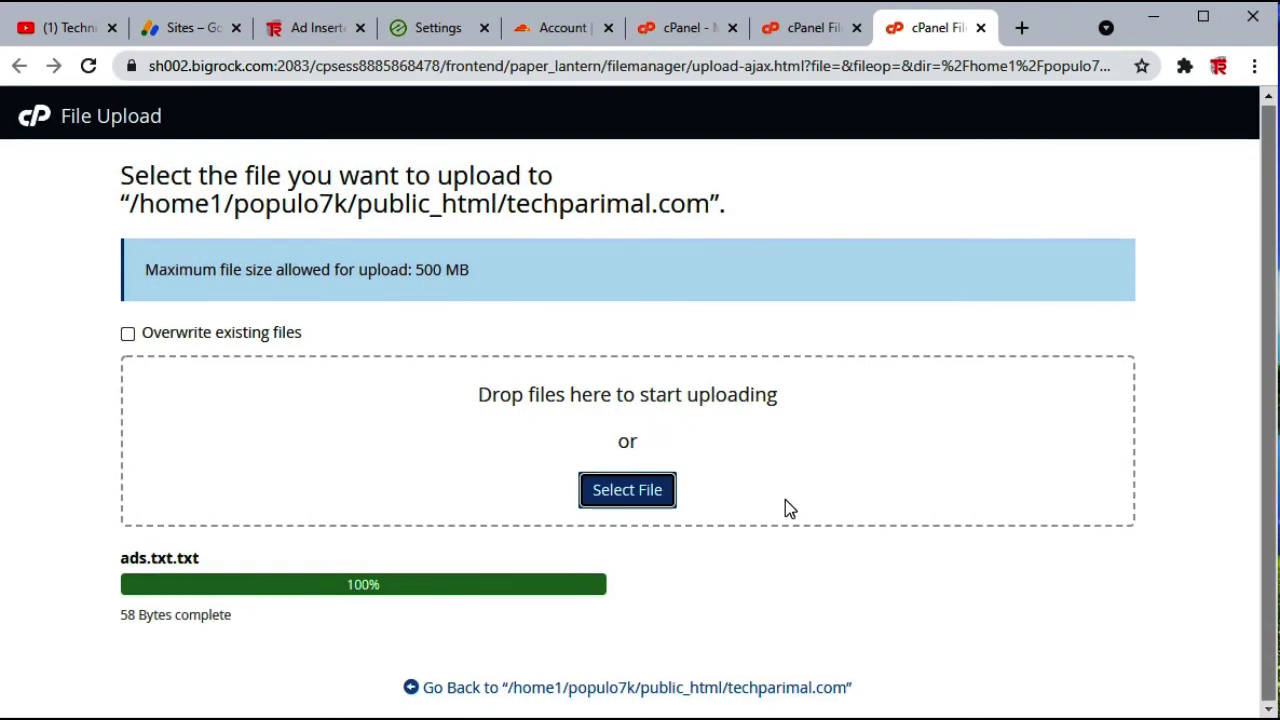
left_click(716, 690)
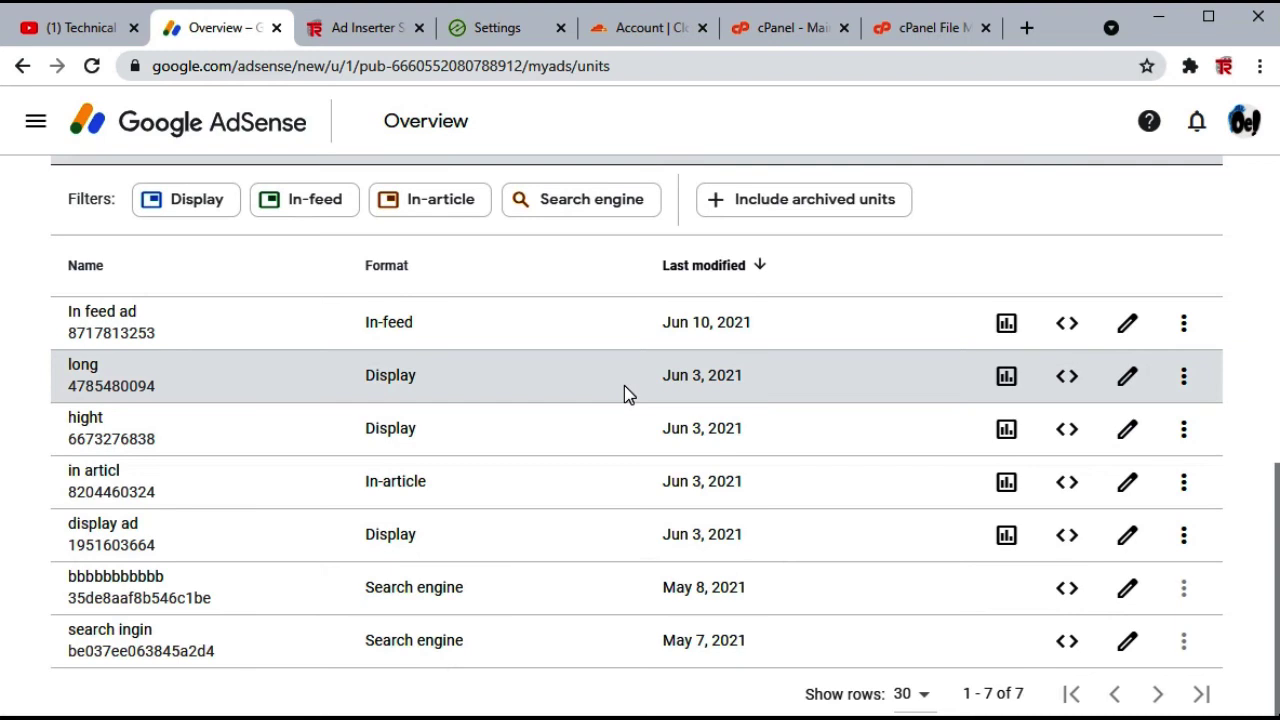
- Get the code of the "long" display ad unit in AdSense and paste it into Block 1 of Ad Inserter
left_click(1058, 384)
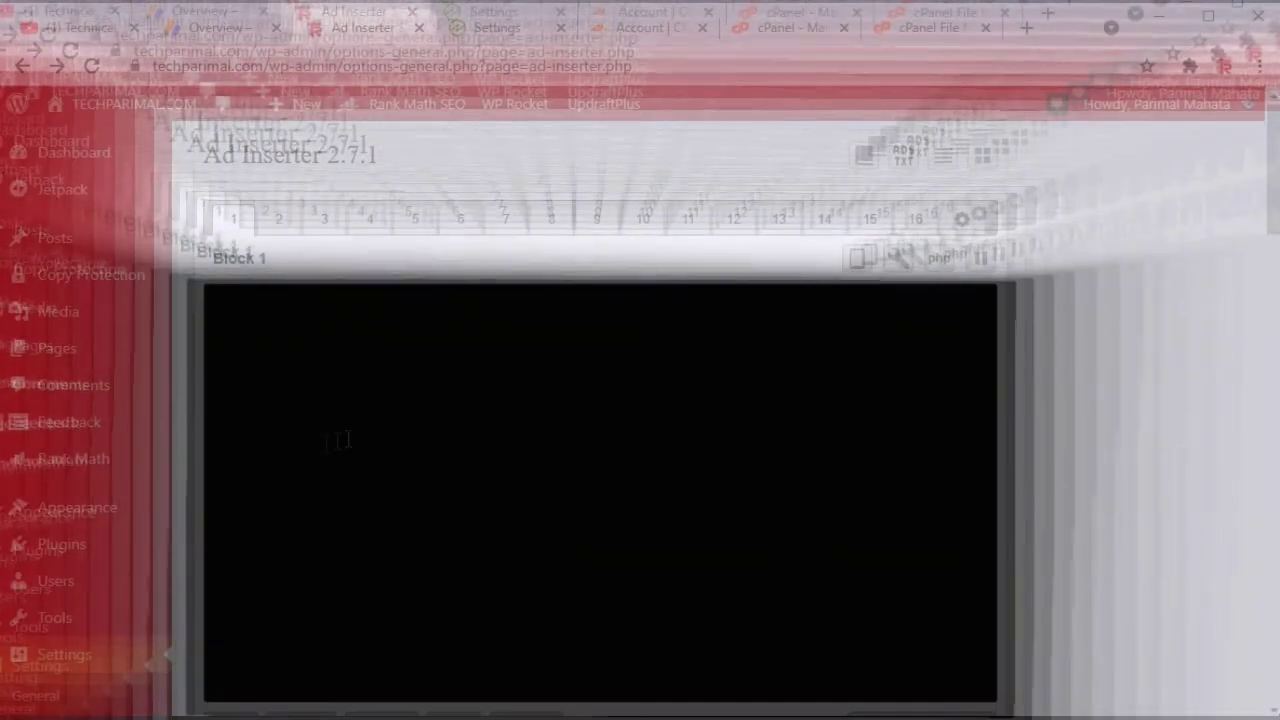
right_click(340, 440)
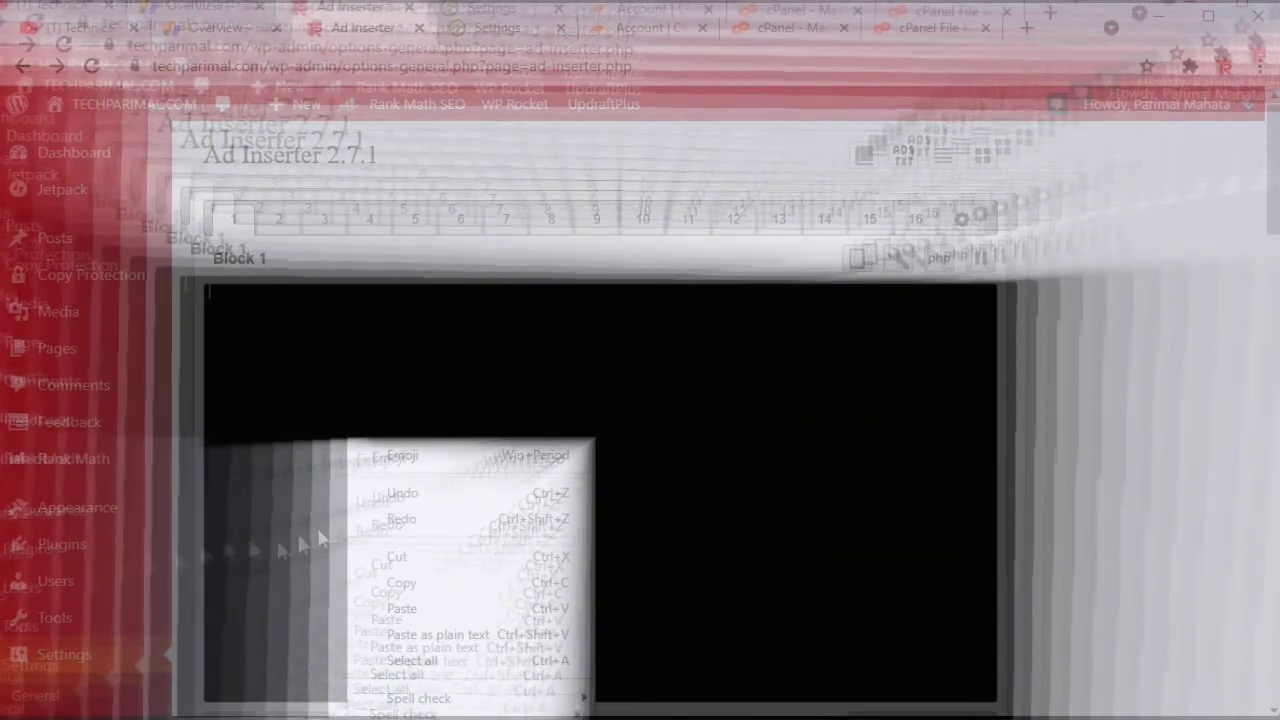
left_click(424, 606)
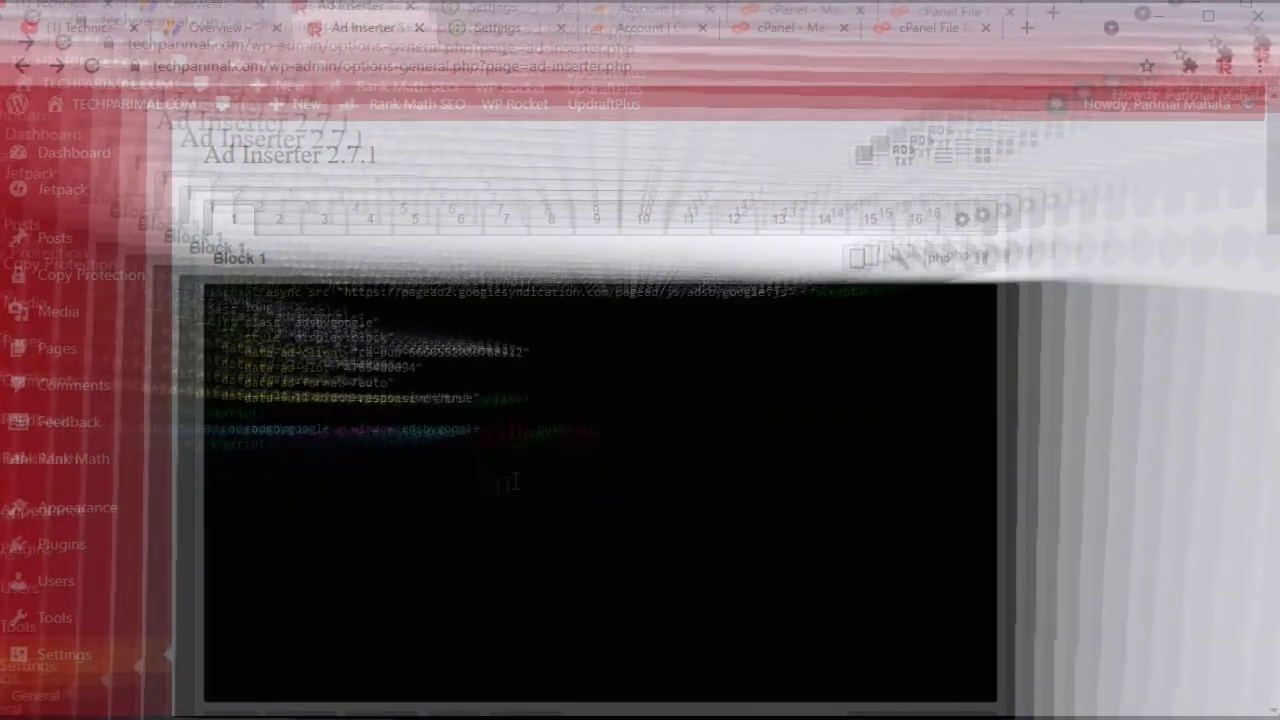
- Set Block 1's insertion to Before post and its alignment to Center, and save the Ad Inserter settings
scroll(510, 483, "down", 3)
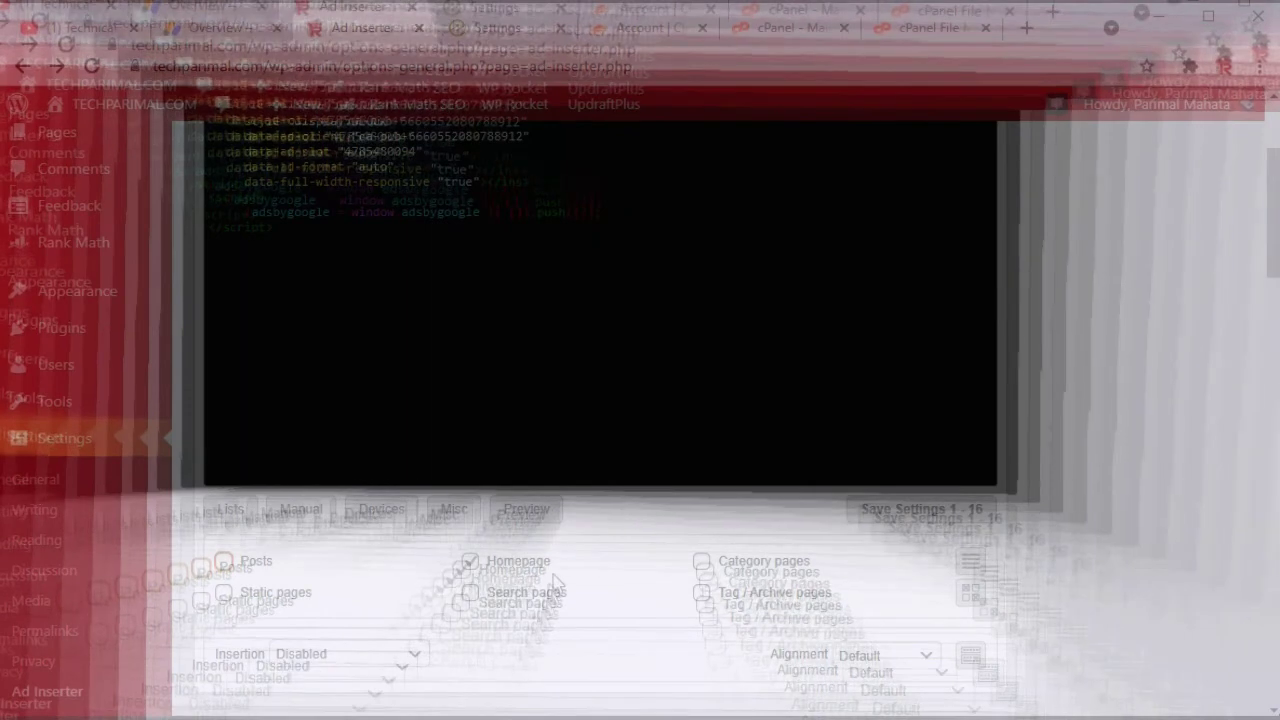
left_click(345, 653)
left_click(305, 337)
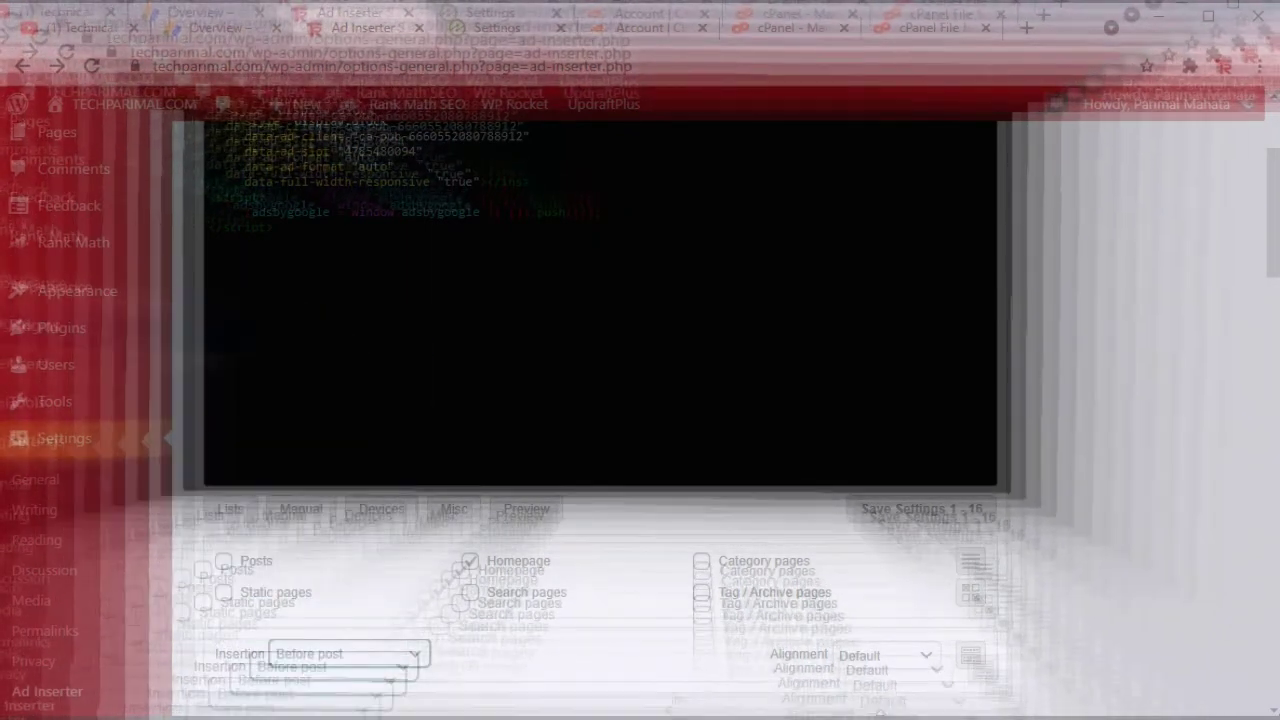
left_click(885, 655)
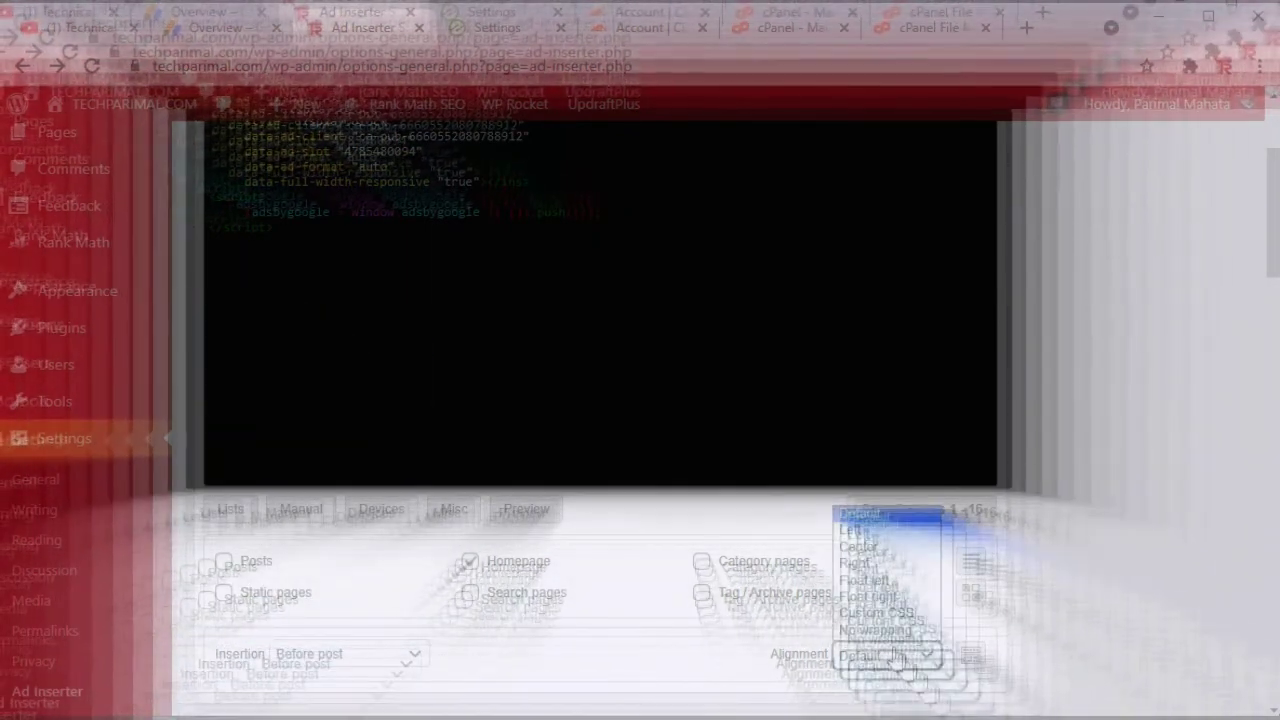
left_click(880, 549)
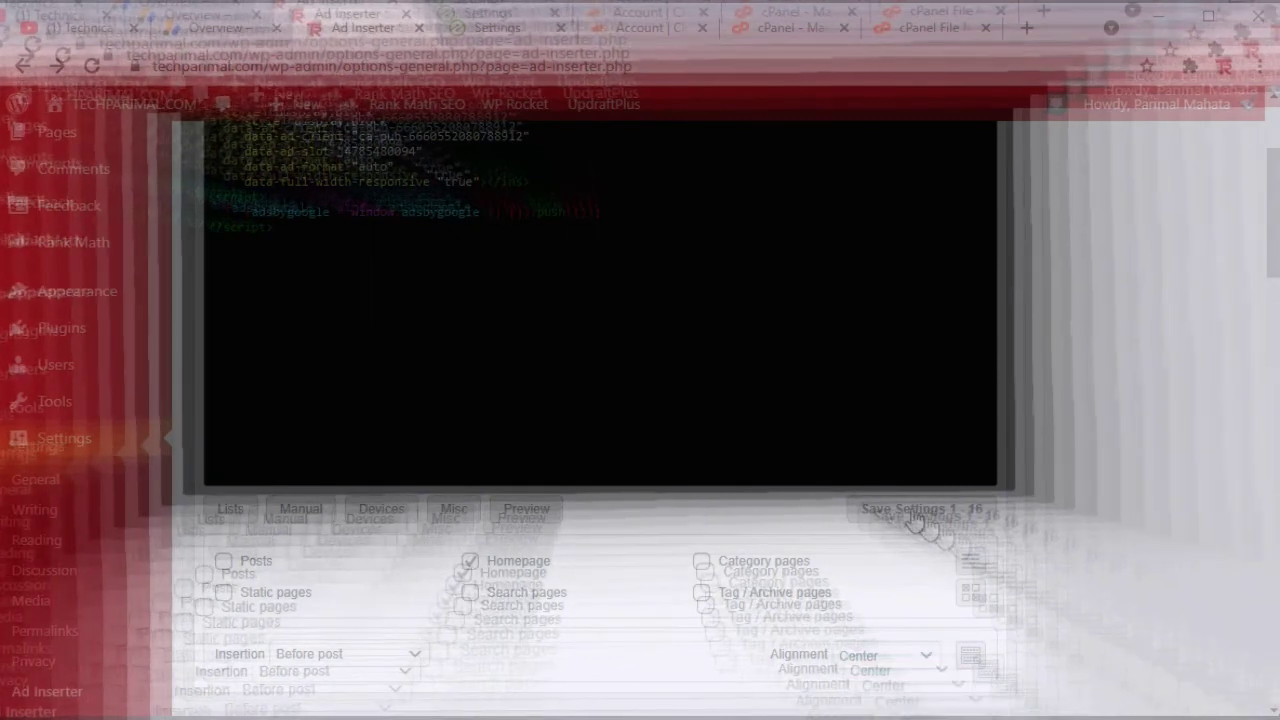
left_click(910, 514)
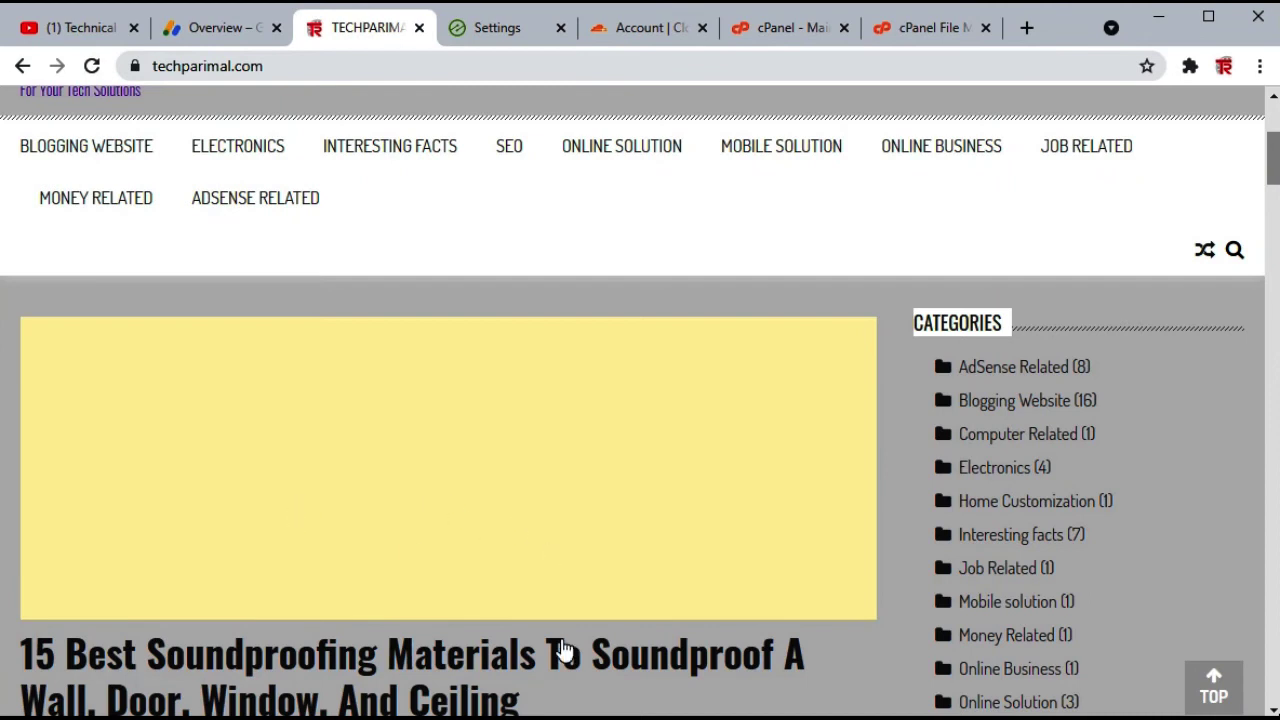
- Check the ad placement on the techparimal.com home page
scroll(563, 650, "down", 5)
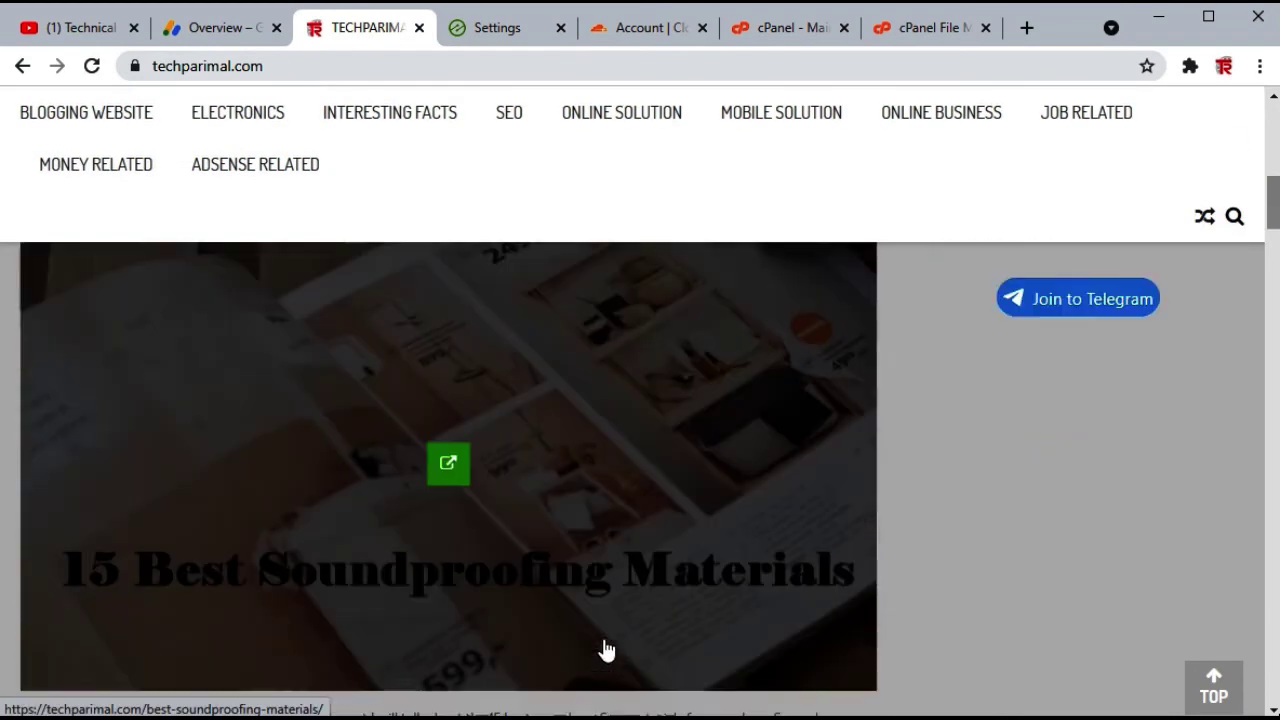
scroll(606, 650, "down", 1)
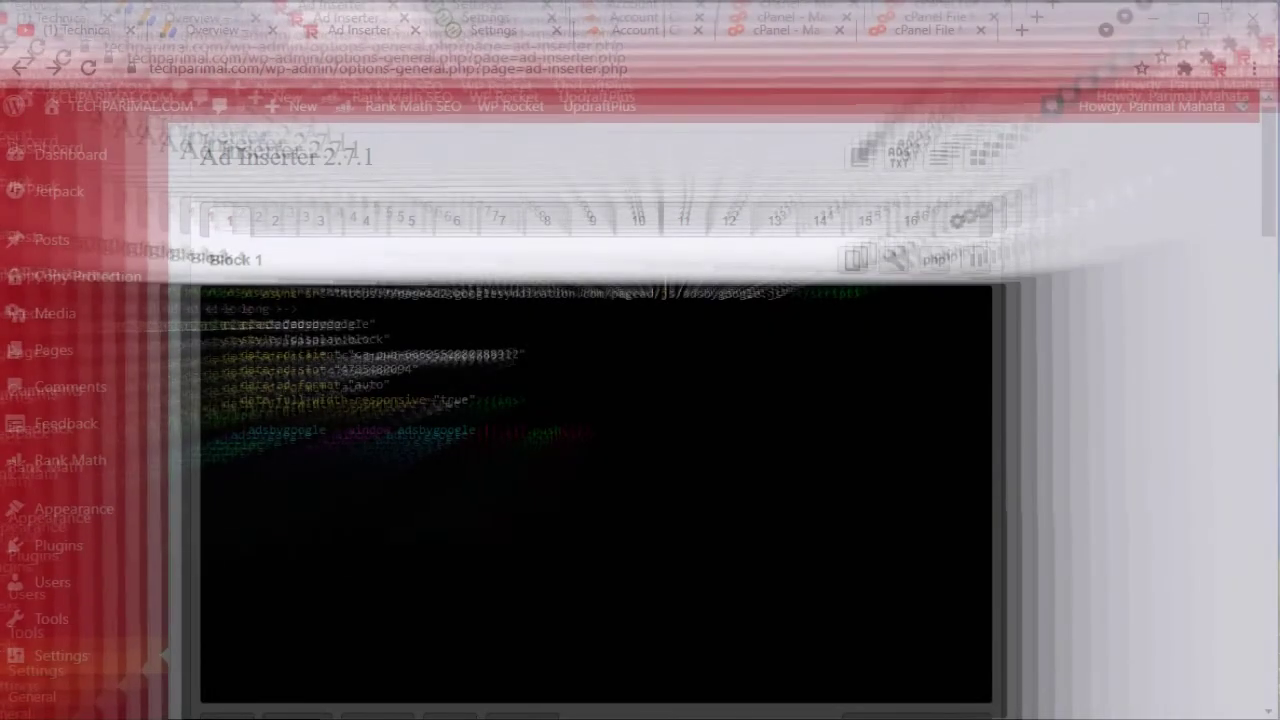
- Review the existing backups in UpdraftPlus and check the techparimal.com home page in an incognito window
mouse_move(605, 106)
left_click(632, 140)
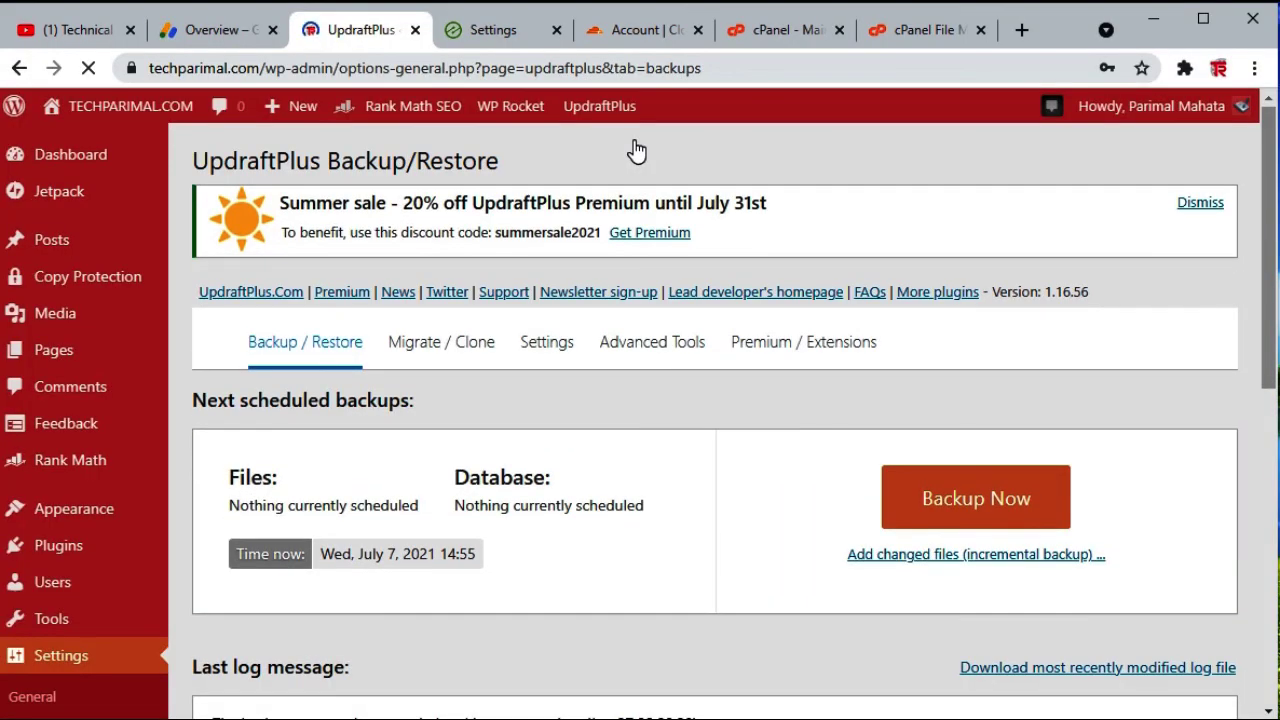
scroll(688, 452, "down", 6)
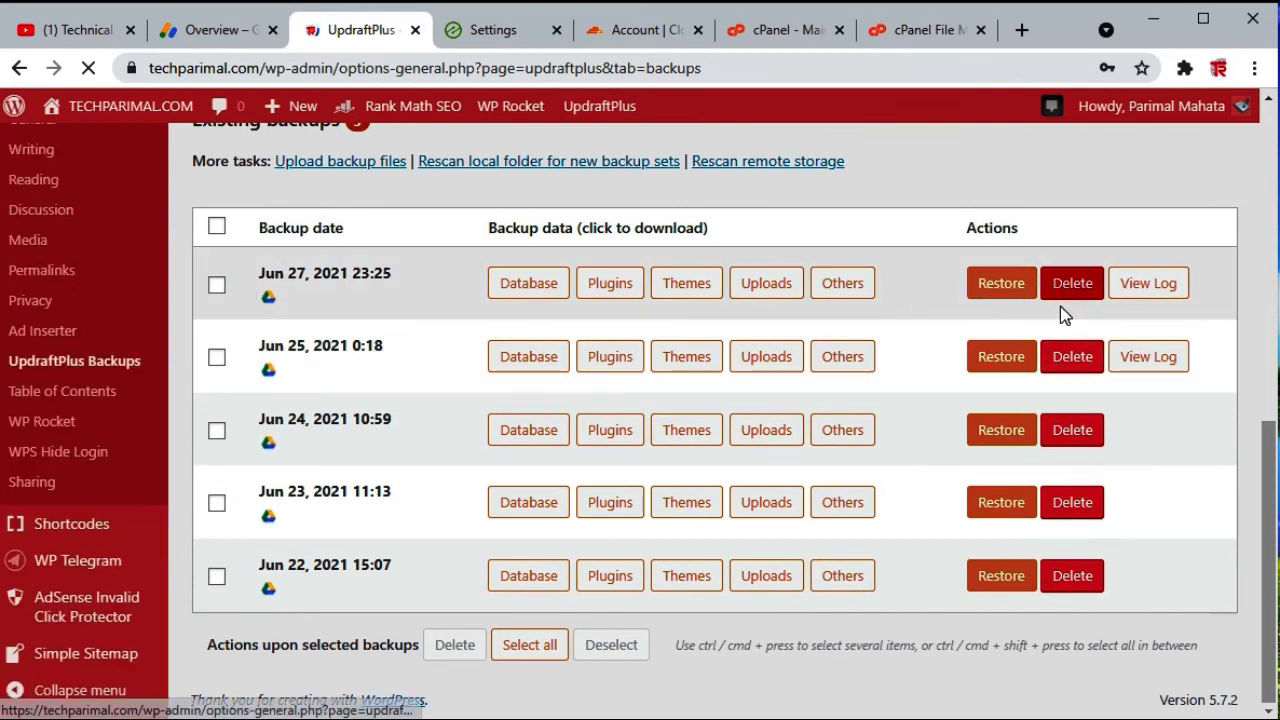
scroll(980, 400, "up", 7)
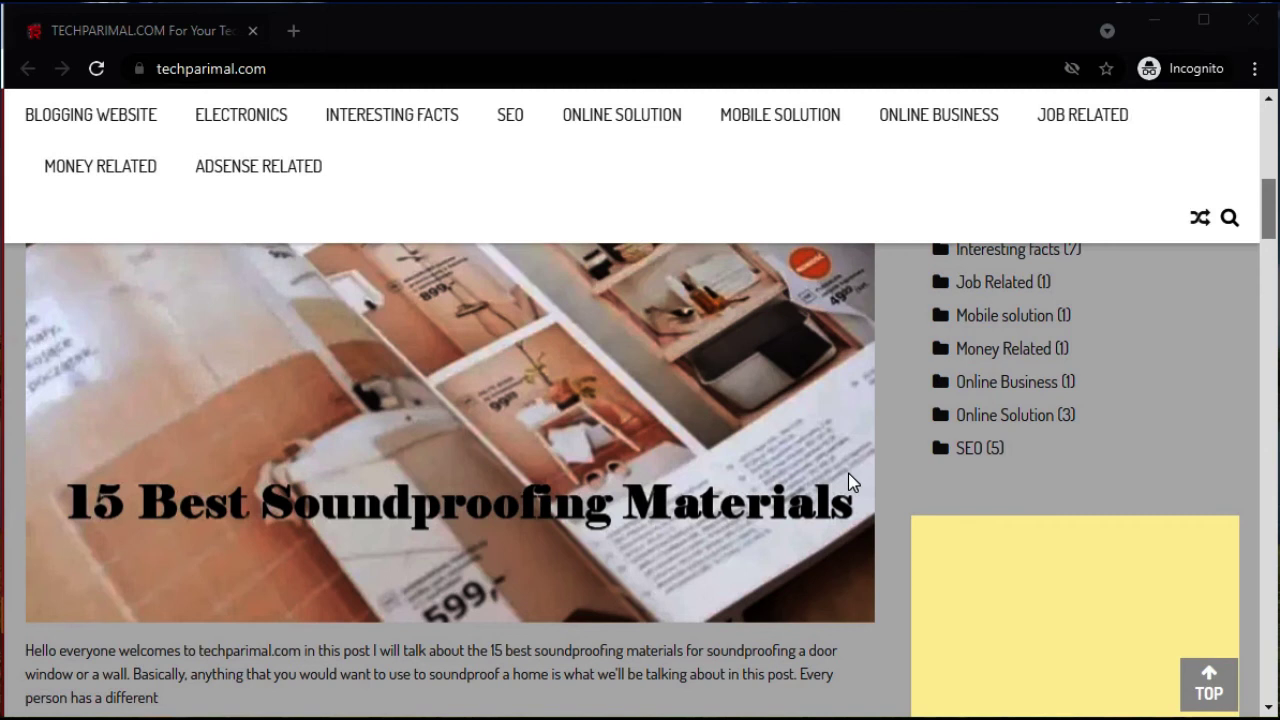
scroll(848, 474, "up", 5)
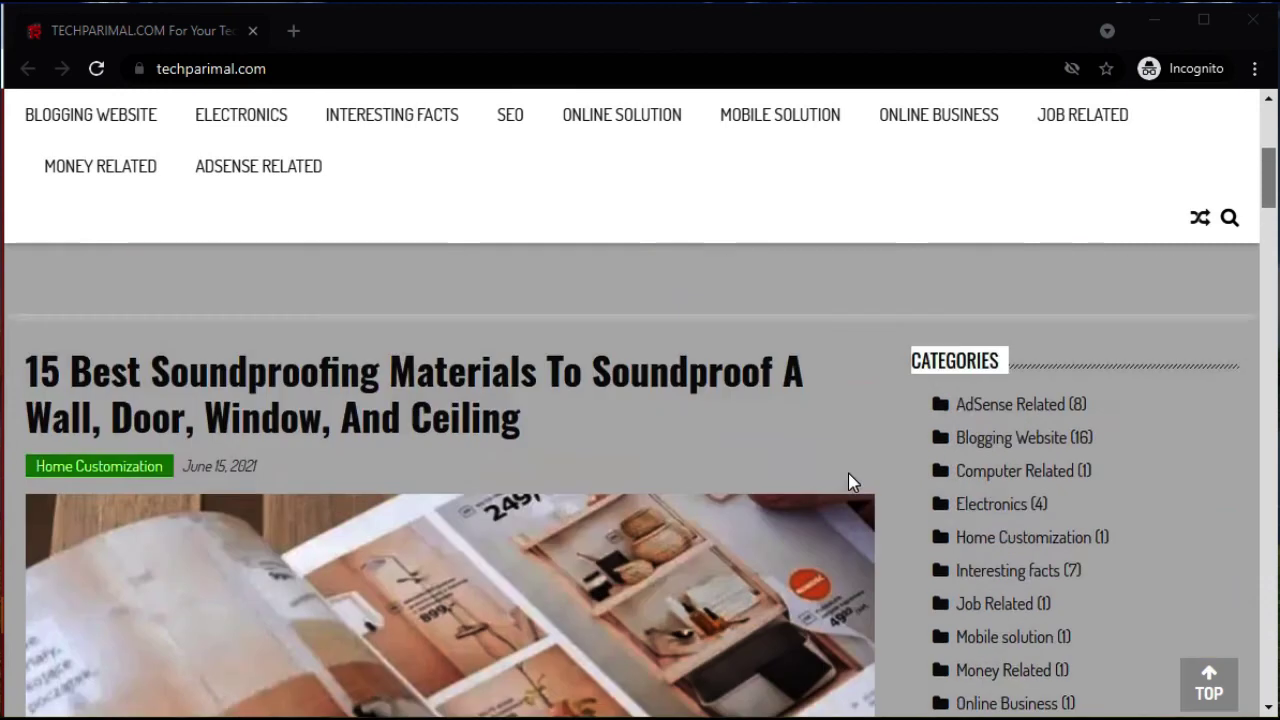